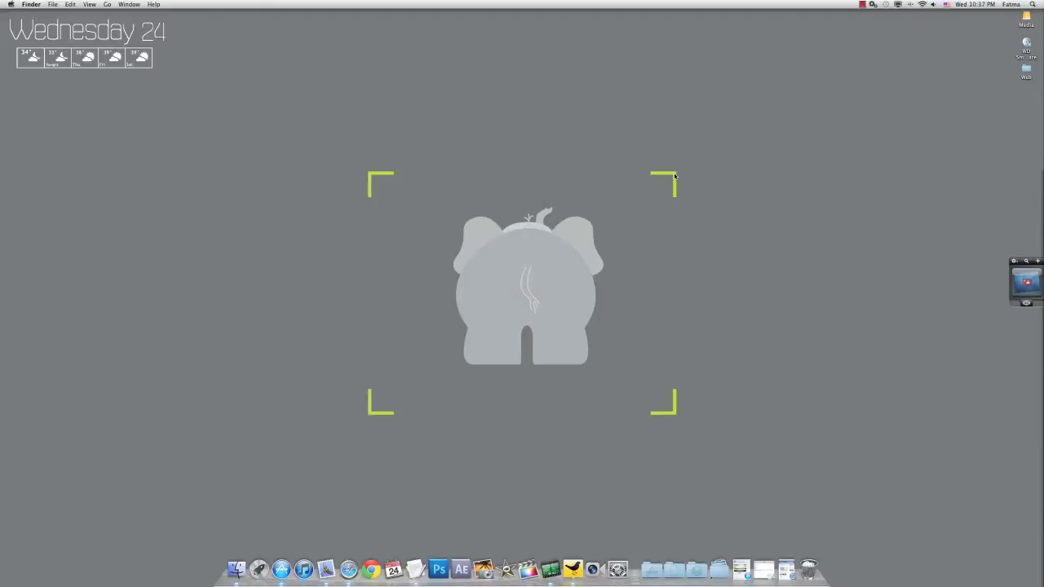
Restore the minimized App Store window showing GeekTool from the Dock
{"action": "left_click", "coordinate": [742, 563]}
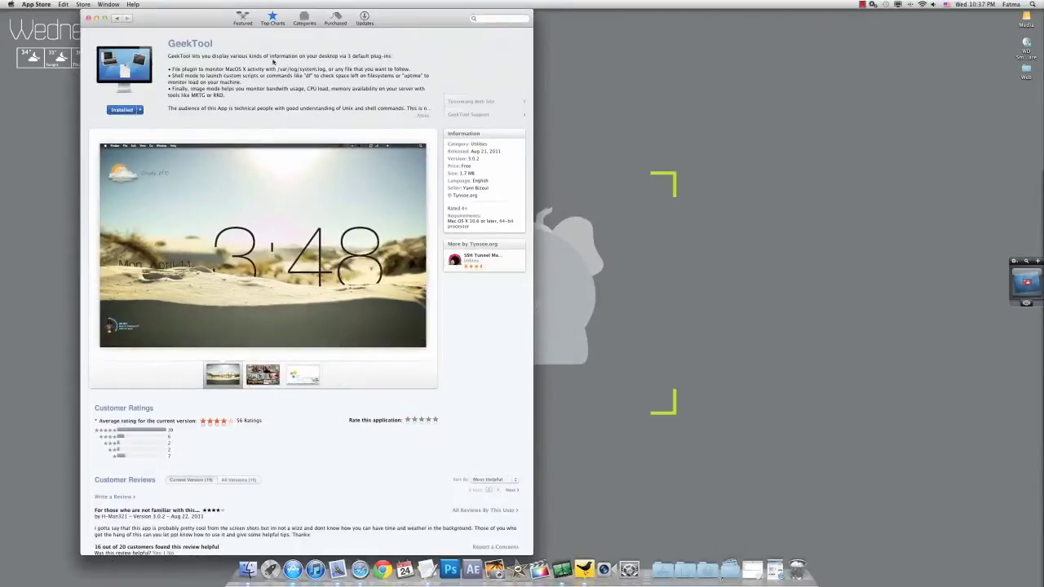
Shift the GeekTool store window right, minimize it, and restore the Yahoo! Widgets page in Safari
{"action": "left_click_drag", "start_coordinate": [189, 20], "coordinate": [419, 19]}
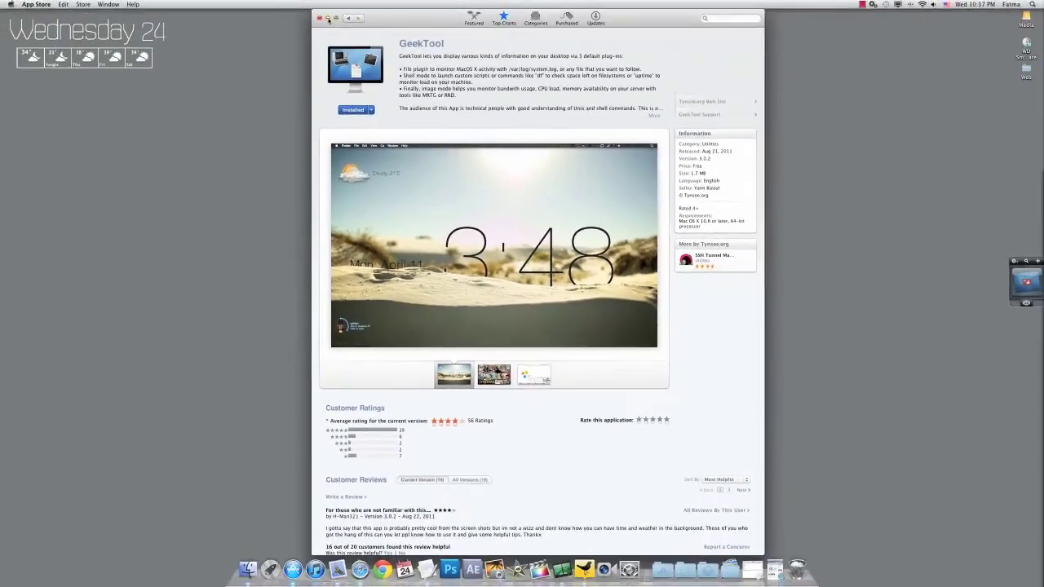
{"action": "left_click", "coordinate": [328, 18]}
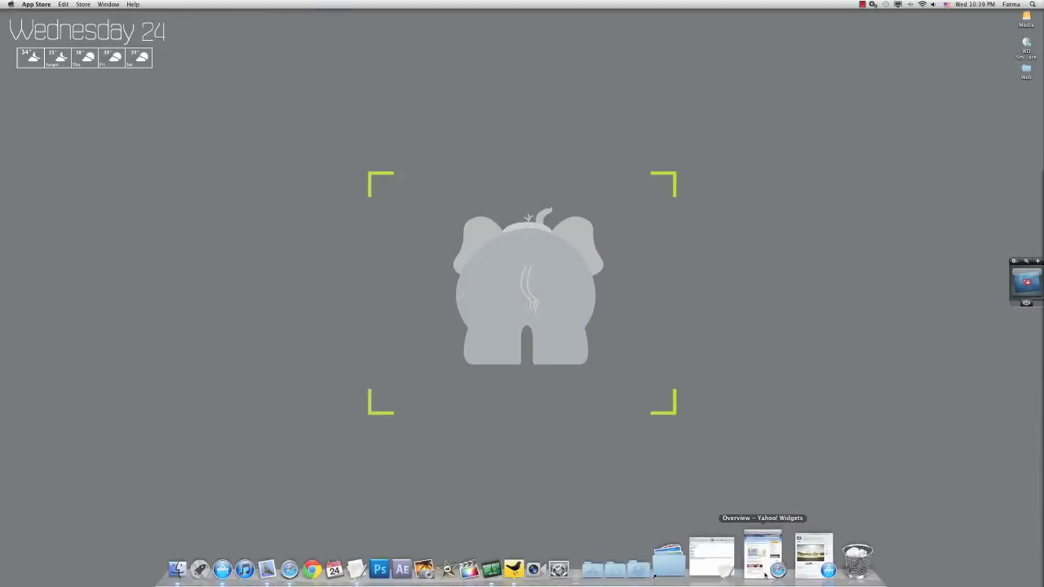
{"action": "left_click", "coordinate": [726, 558]}
Launch GeekTool from Launchpad Utilities, park its window top-right, and open the weather-tagged widgets page
{"action": "left_click_drag", "start_coordinate": [539, 13], "coordinate": [490, 17]}
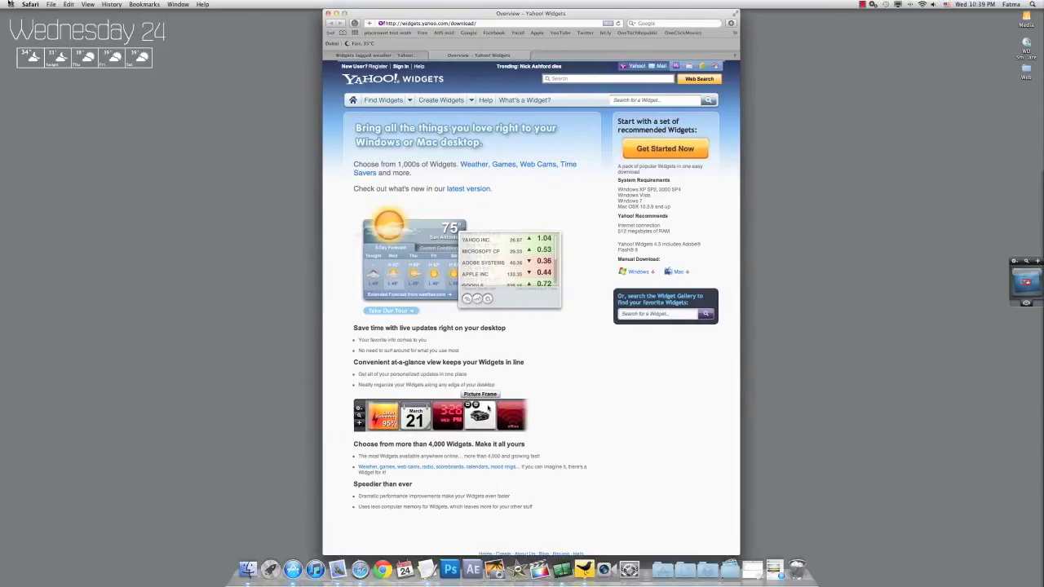
{"action": "key", "text": "F4"}
{"action": "left_click", "coordinate": [202, 464]}
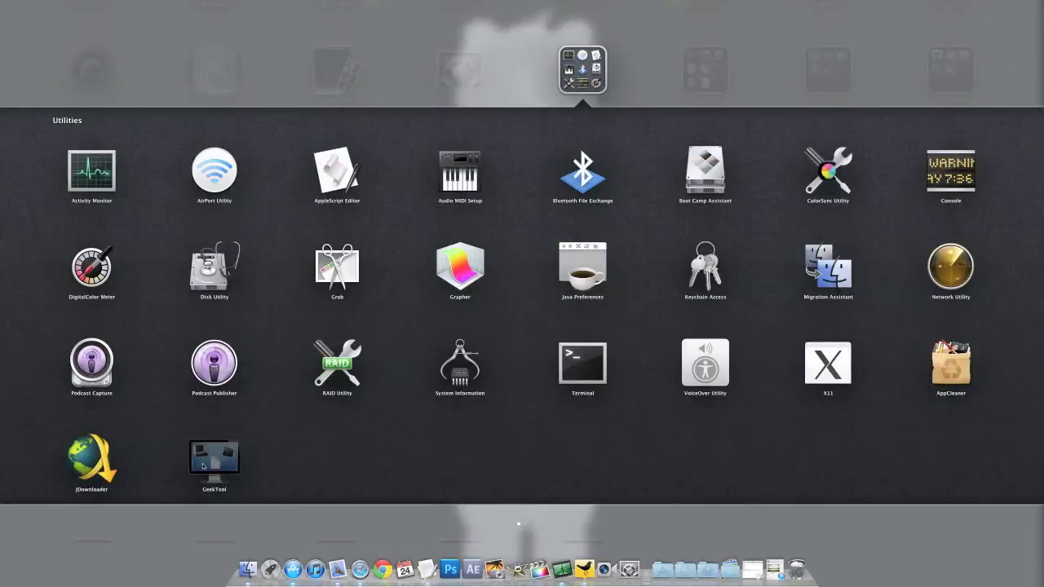
{"action": "left_click_drag", "start_coordinate": [428, 117], "coordinate": [877, 39]}
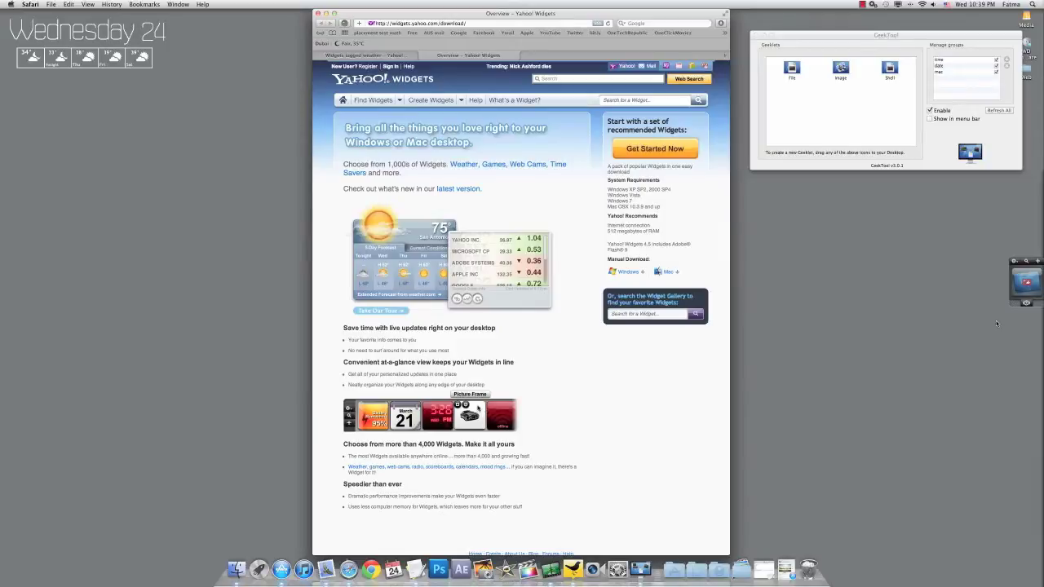
{"action": "left_click_drag", "start_coordinate": [571, 17], "coordinate": [566, 16]}
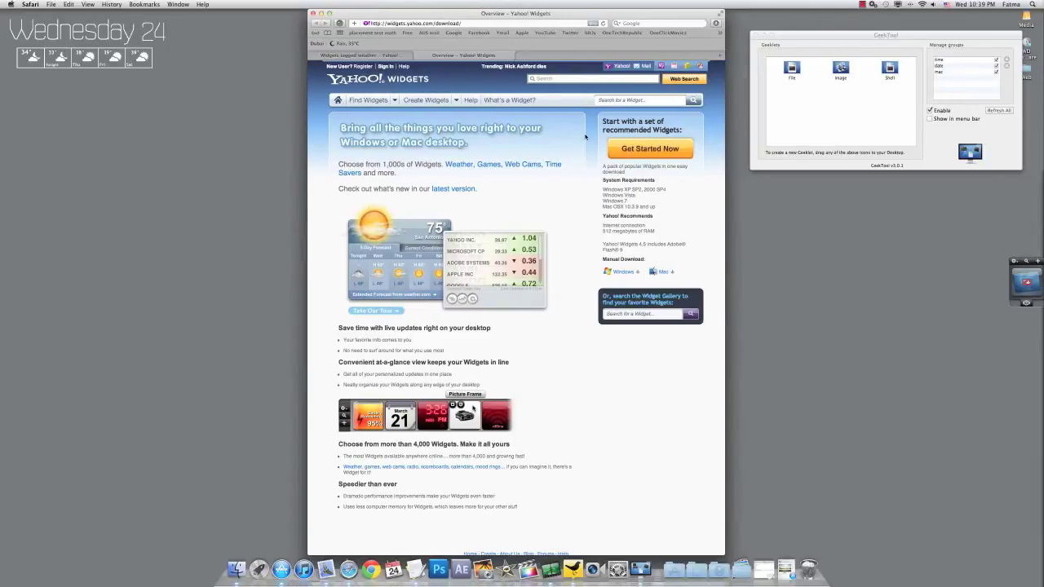
{"action": "left_click", "coordinate": [374, 57]}
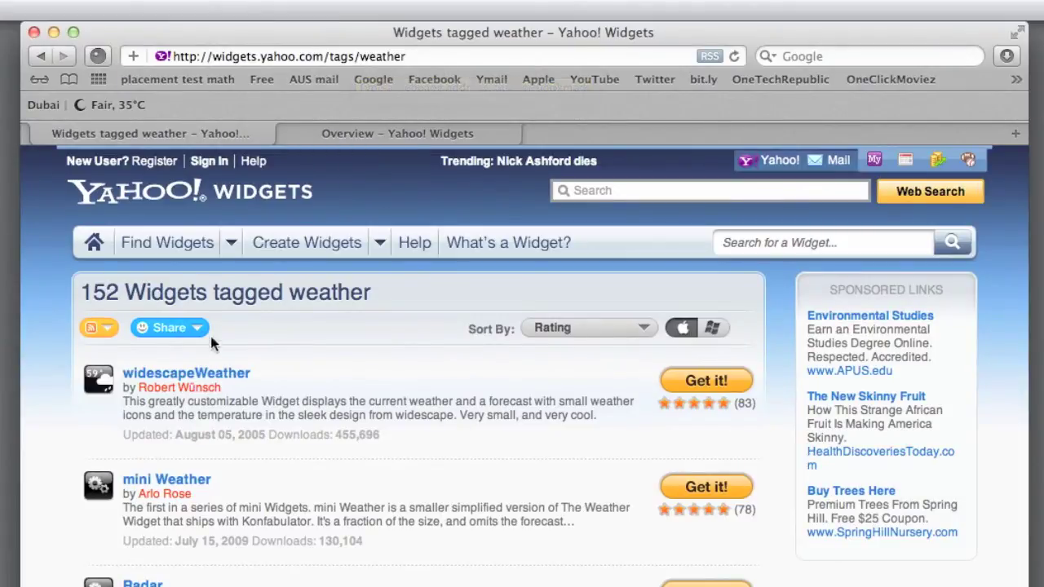
Sort weather widgets by Downloads and download widescapeWeather, then close the tab and minimize Safari
{"action": "left_click", "coordinate": [575, 329]}
{"action": "left_click", "coordinate": [572, 408]}
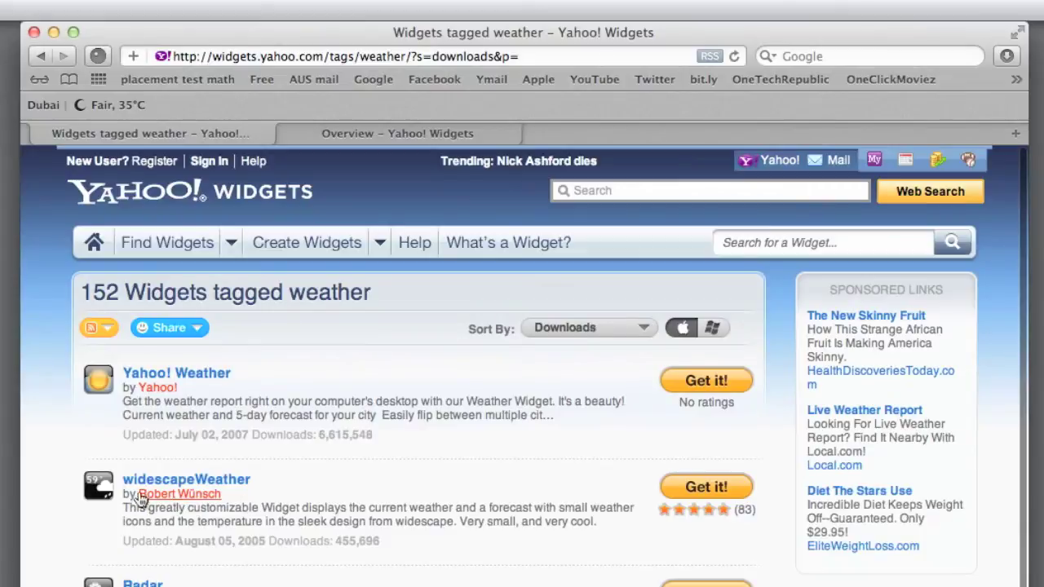
{"action": "left_click", "coordinate": [205, 485]}
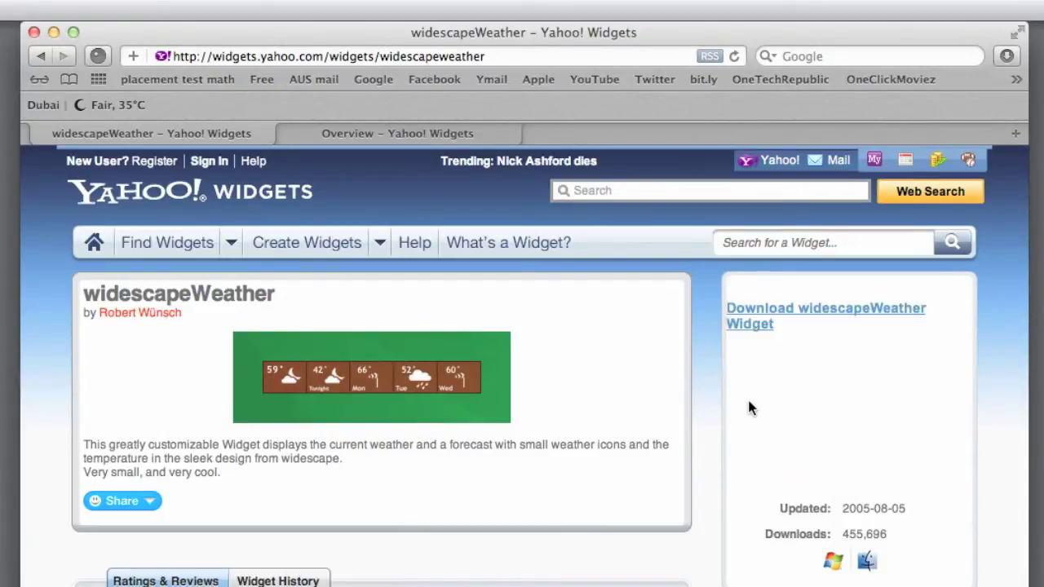
{"action": "left_click", "coordinate": [758, 323]}
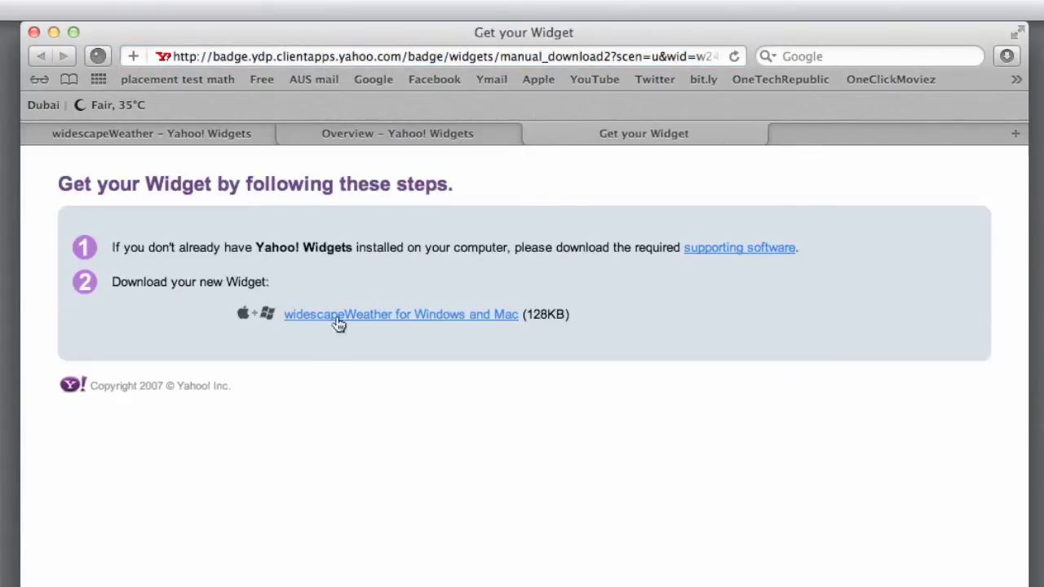
{"action": "left_click", "coordinate": [532, 133]}
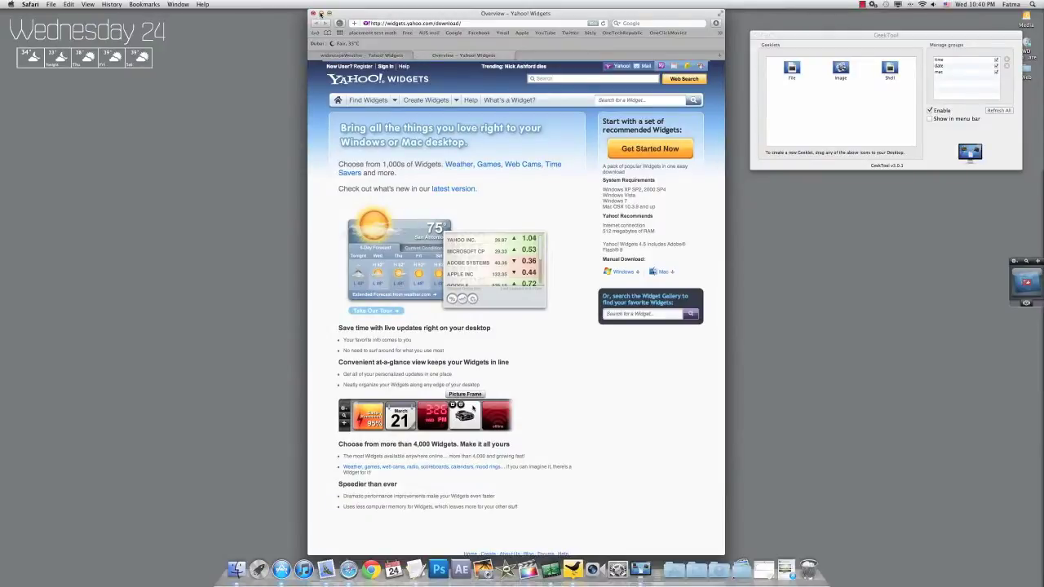
{"action": "left_click", "coordinate": [320, 14]}
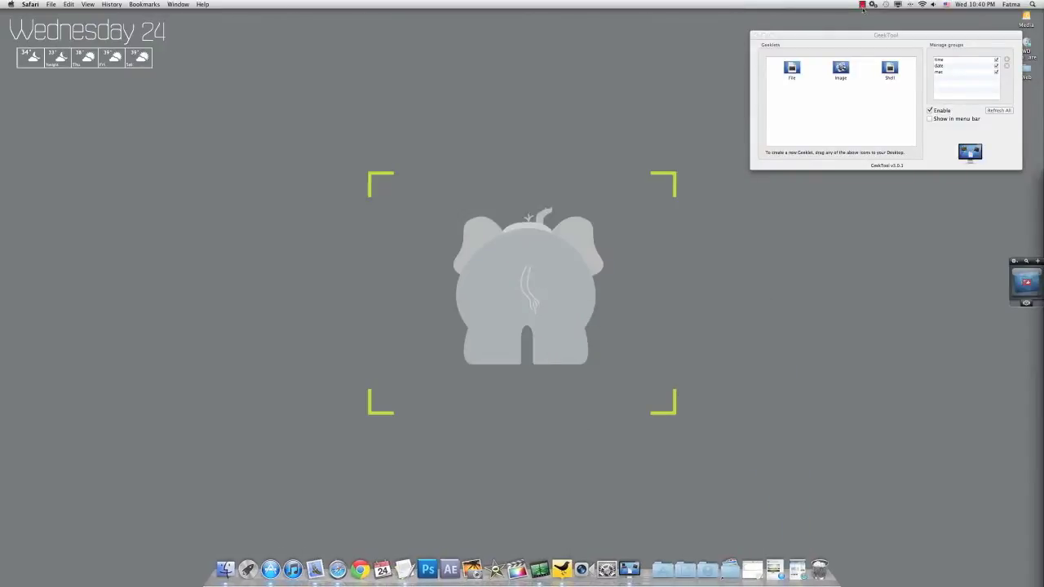
Load Analog Clock.widget from the Widgets folder via the gear menu's Open Widget
{"action": "mouse_move", "coordinate": [1, 1]}
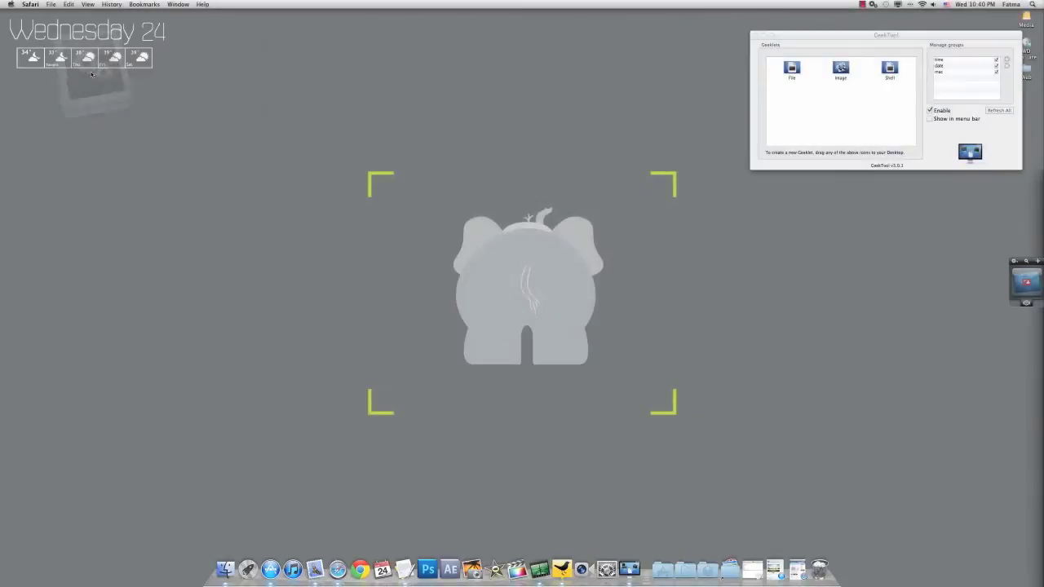
{"action": "left_click", "coordinate": [1016, 261]}
{"action": "mouse_move", "coordinate": [959, 291]}
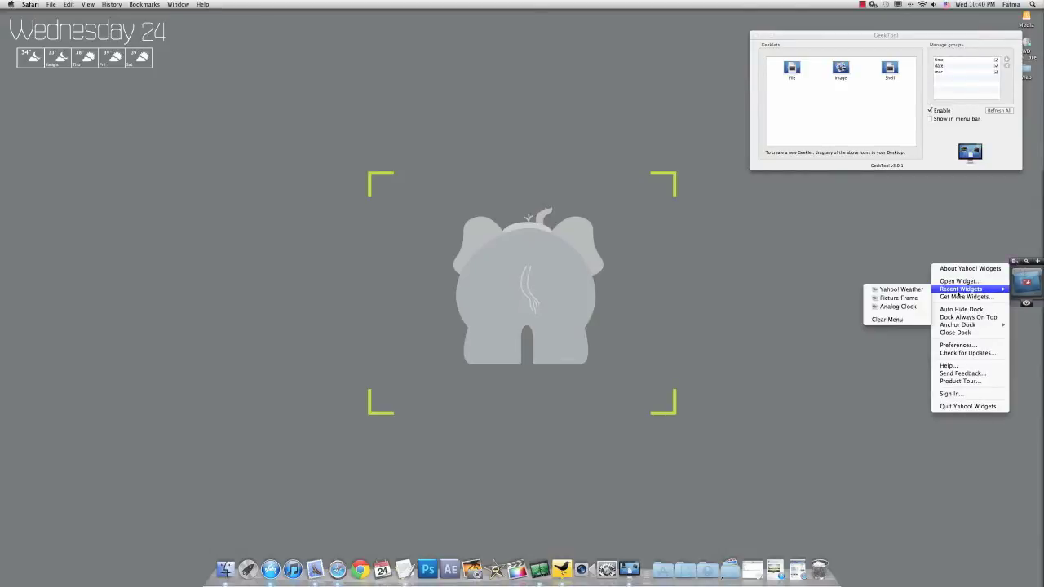
{"action": "left_click", "coordinate": [960, 282]}
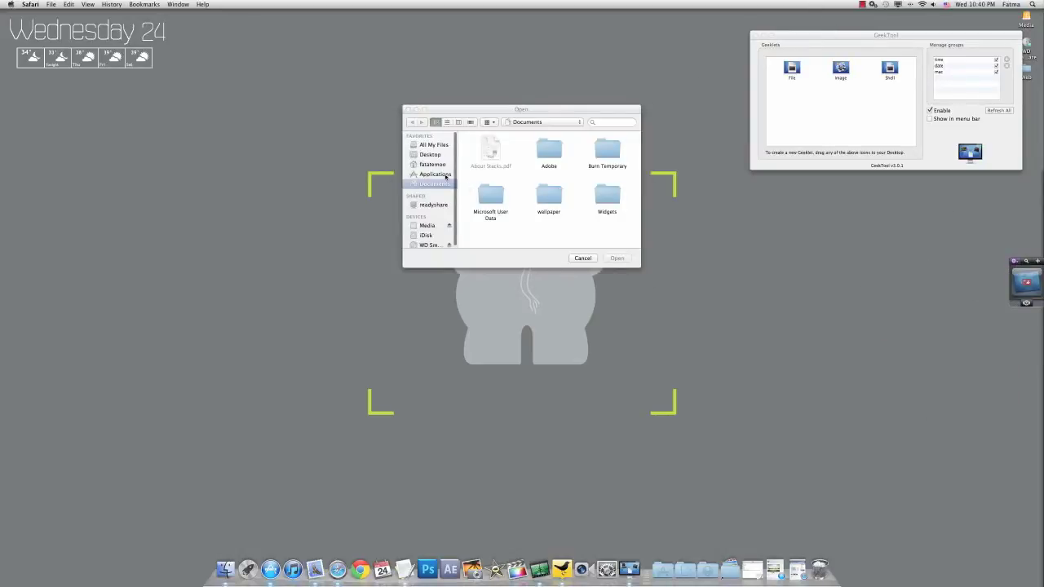
{"action": "double_click", "coordinate": [607, 204]}
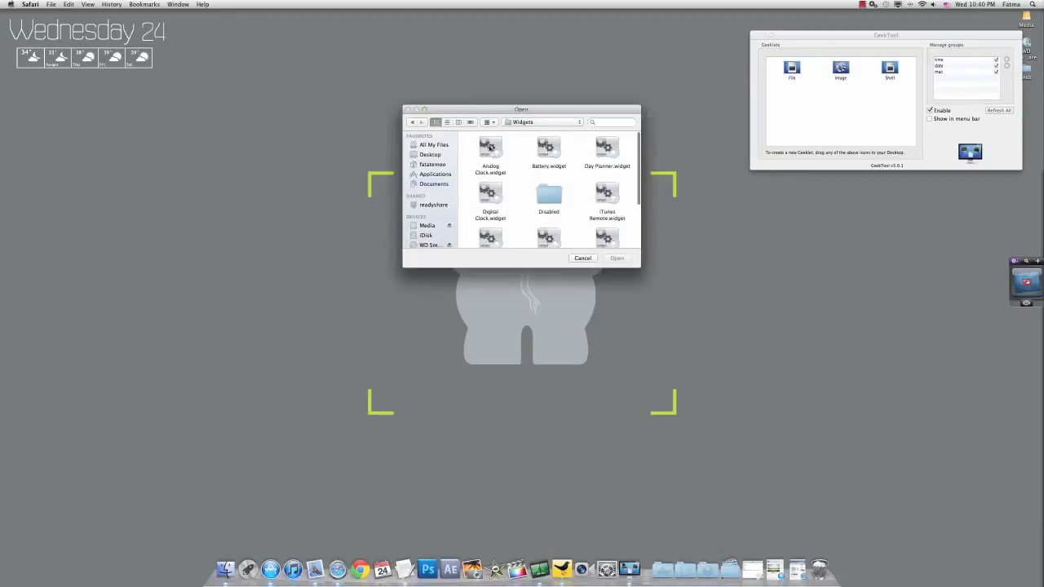
{"action": "left_click", "coordinate": [491, 147]}
{"action": "double_click", "coordinate": [490, 147]}
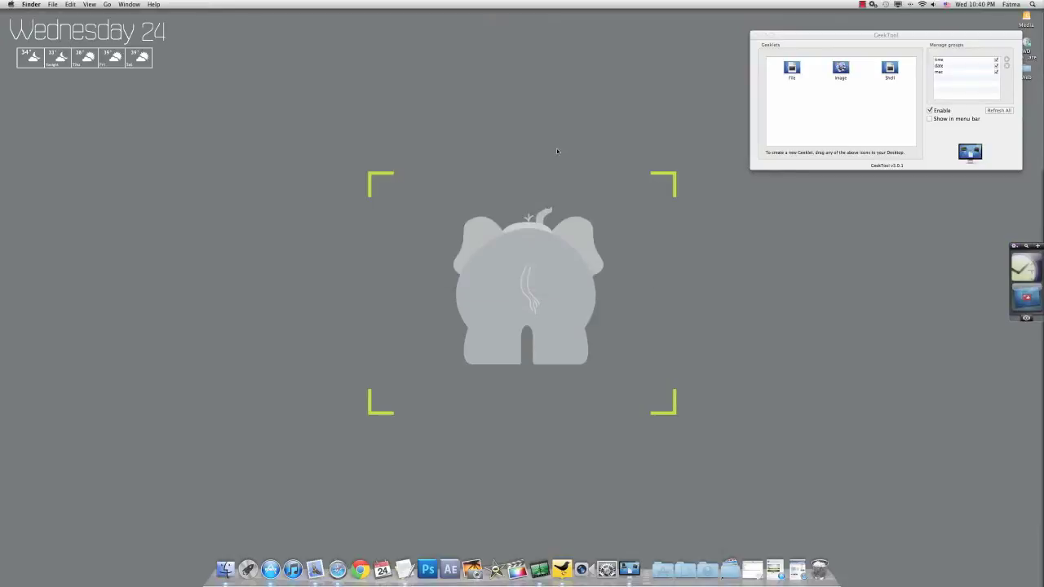
Load Day Planner.widget onto the desktop the same way
{"action": "left_click", "coordinate": [1015, 247]}
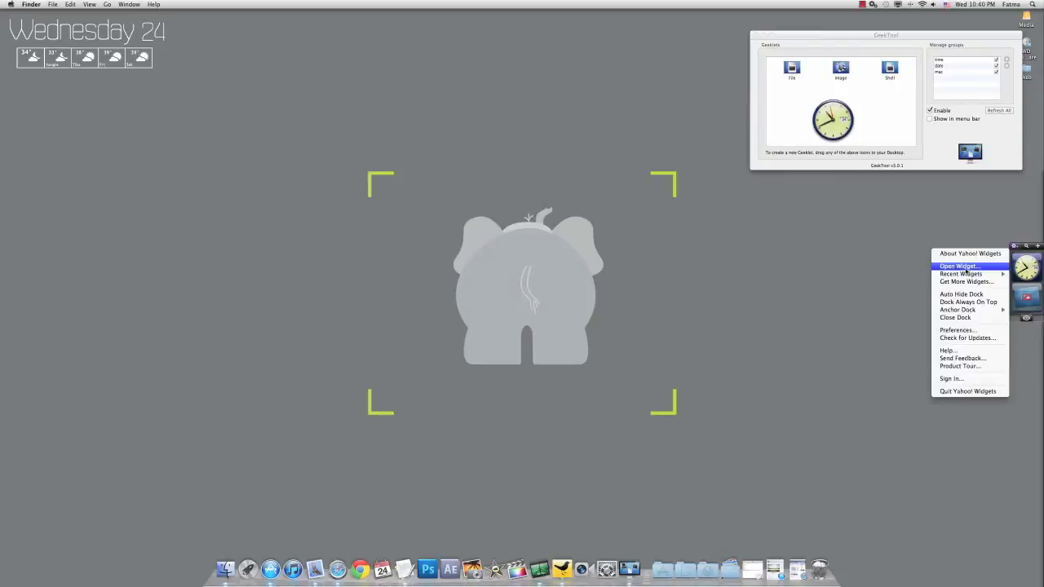
{"action": "left_click", "coordinate": [965, 269]}
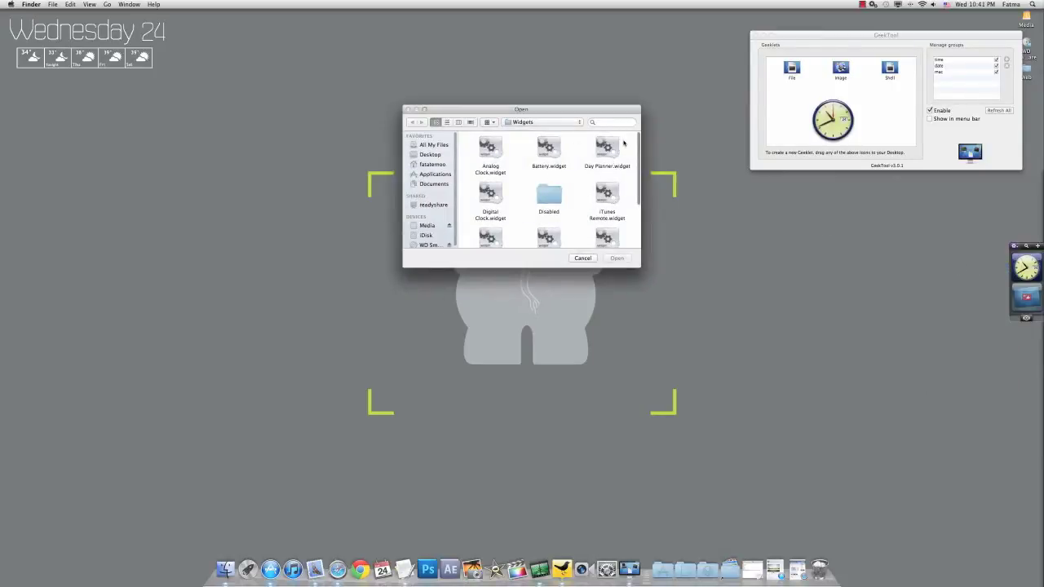
{"action": "left_click", "coordinate": [615, 148]}
{"action": "scroll", "coordinate": [606, 204], "scroll_direction": "down", "scroll_amount": 3}
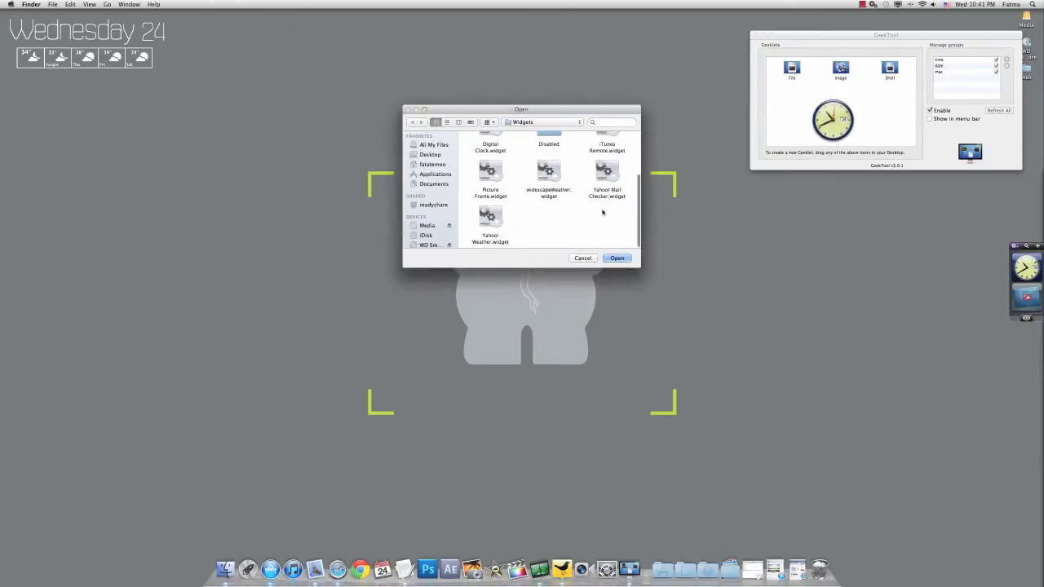
{"action": "left_click", "coordinate": [616, 259]}
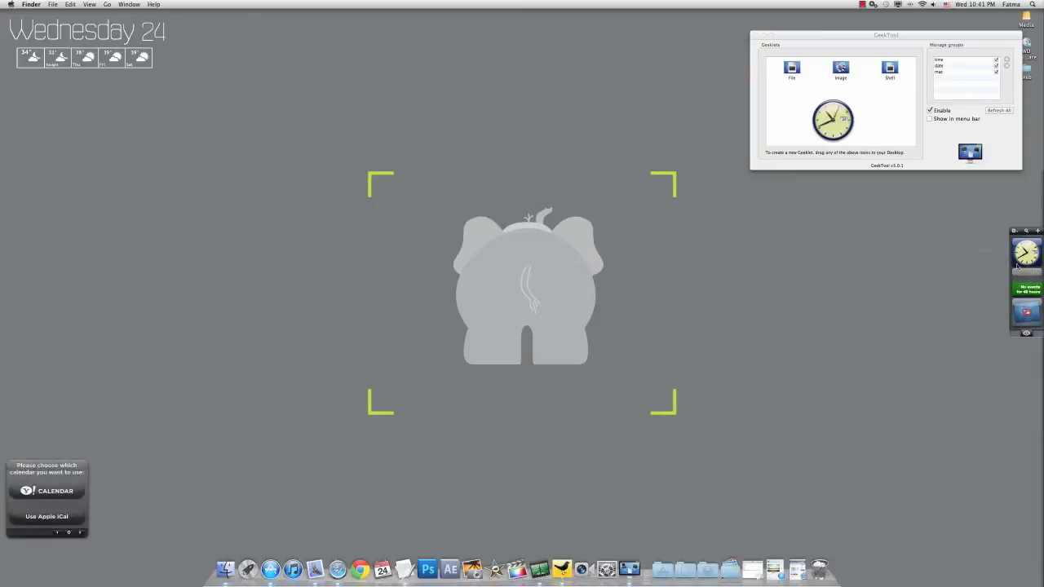
Close the Analog Clock and Day Planner widgets
{"action": "mouse_move", "coordinate": [1022, 276]}
{"action": "left_click_drag", "start_coordinate": [56, 488], "coordinate": [441, 119]}
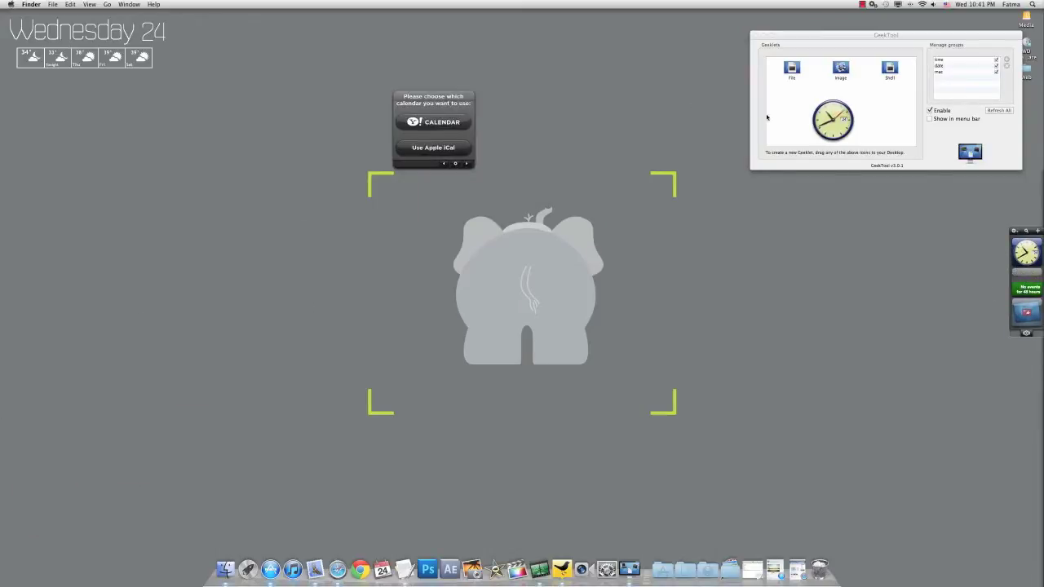
{"action": "left_click_drag", "start_coordinate": [797, 123], "coordinate": [610, 148]}
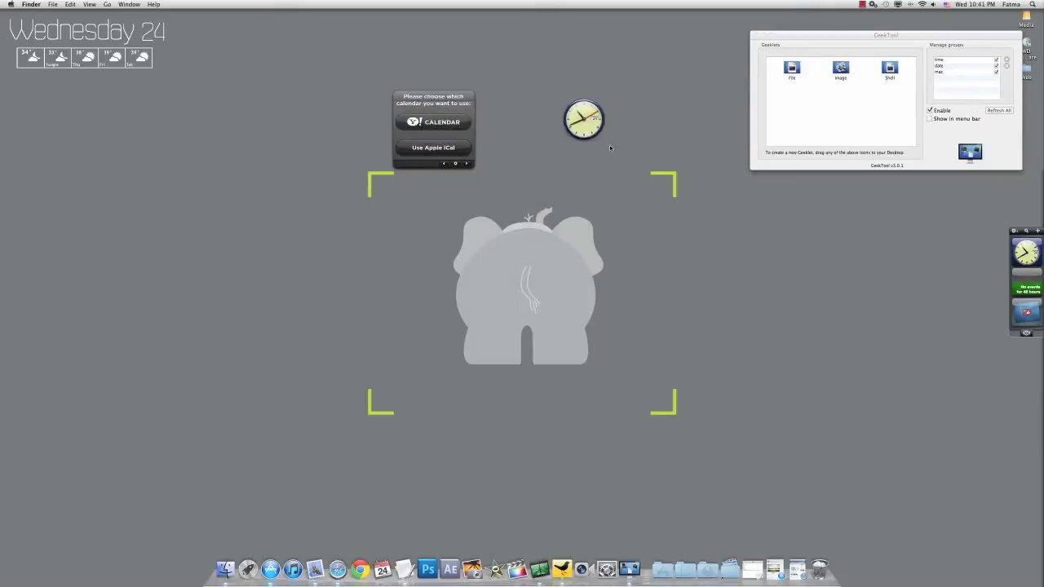
{"action": "right_click", "coordinate": [579, 116]}
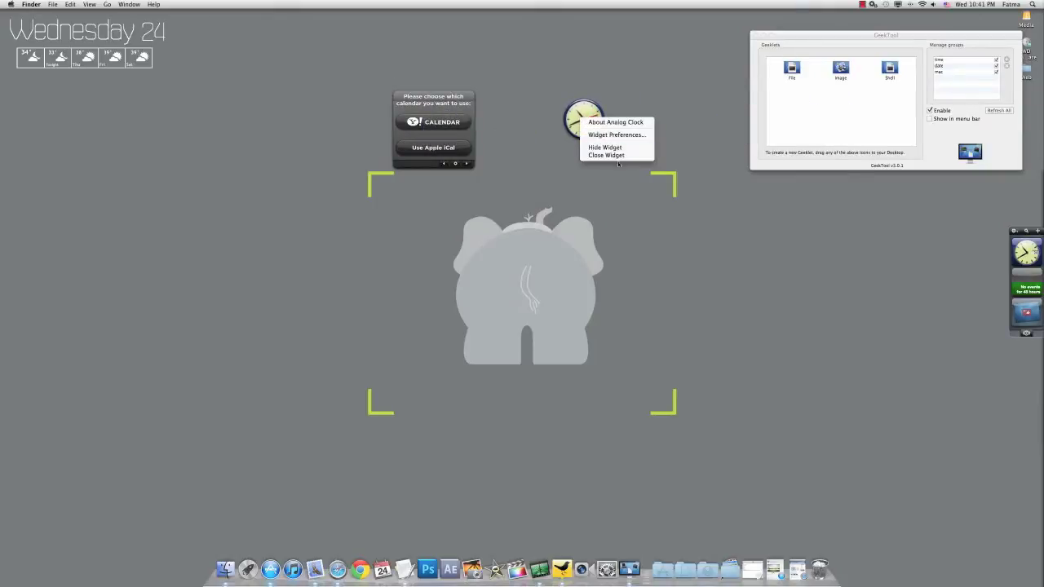
{"action": "left_click", "coordinate": [623, 156]}
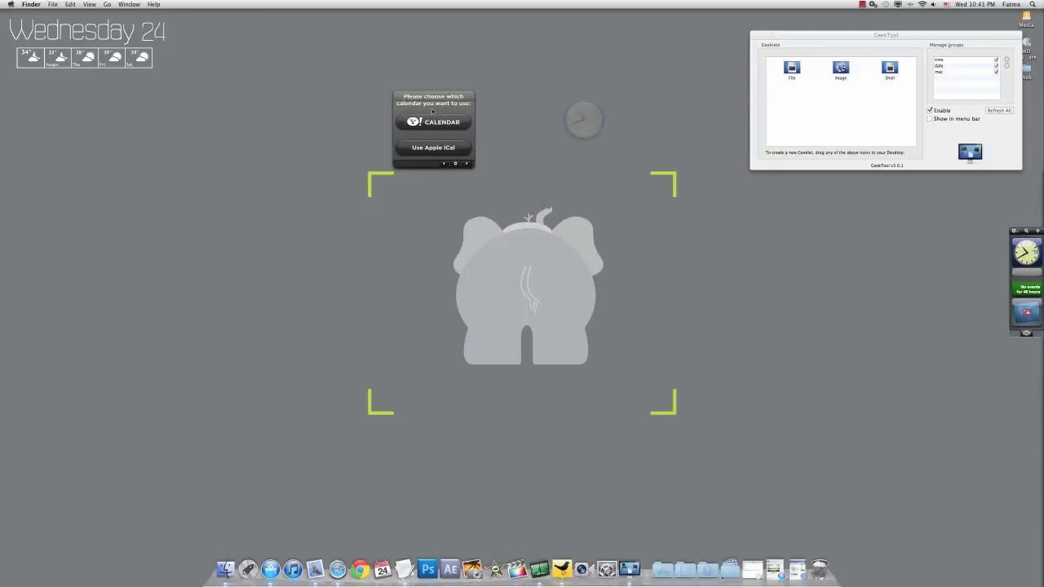
{"action": "right_click", "coordinate": [439, 99]}
{"action": "left_click", "coordinate": [461, 156]}
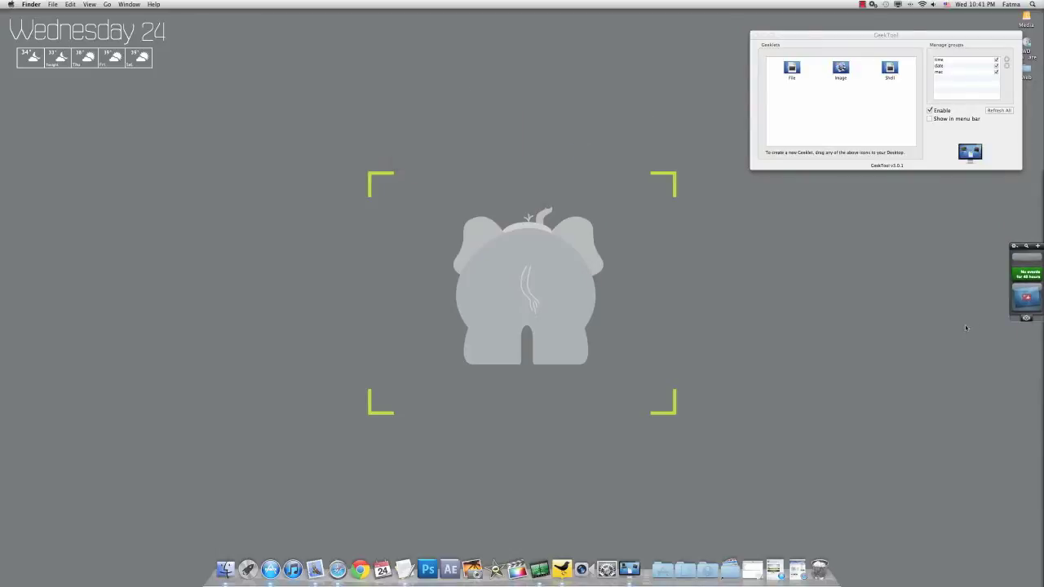
Move the five-day weather strip to top centre and open its widescapeWeather preferences
{"action": "left_click_drag", "start_coordinate": [33, 57], "coordinate": [360, 103]}
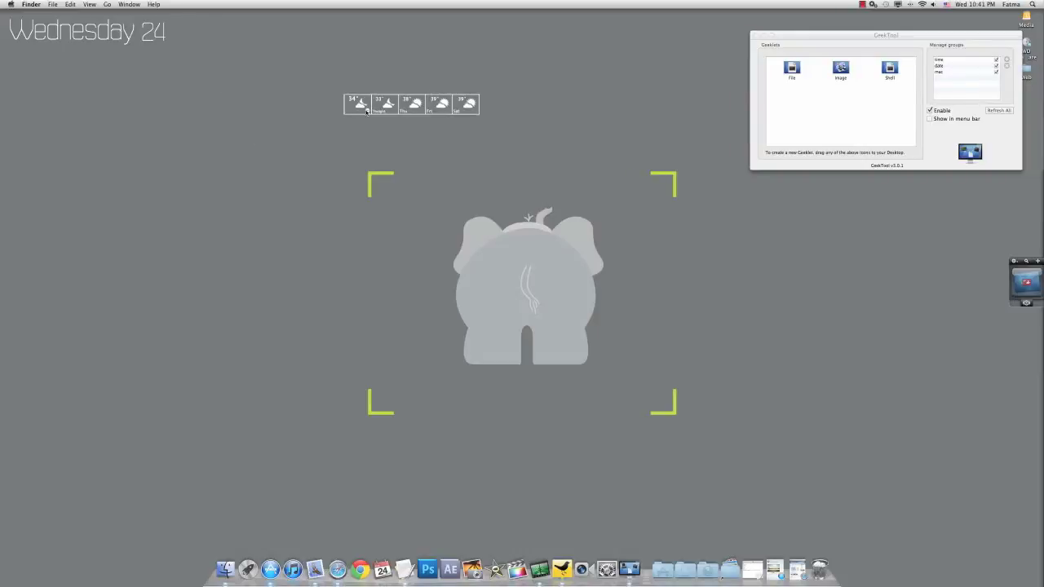
{"action": "left_click", "coordinate": [367, 111]}
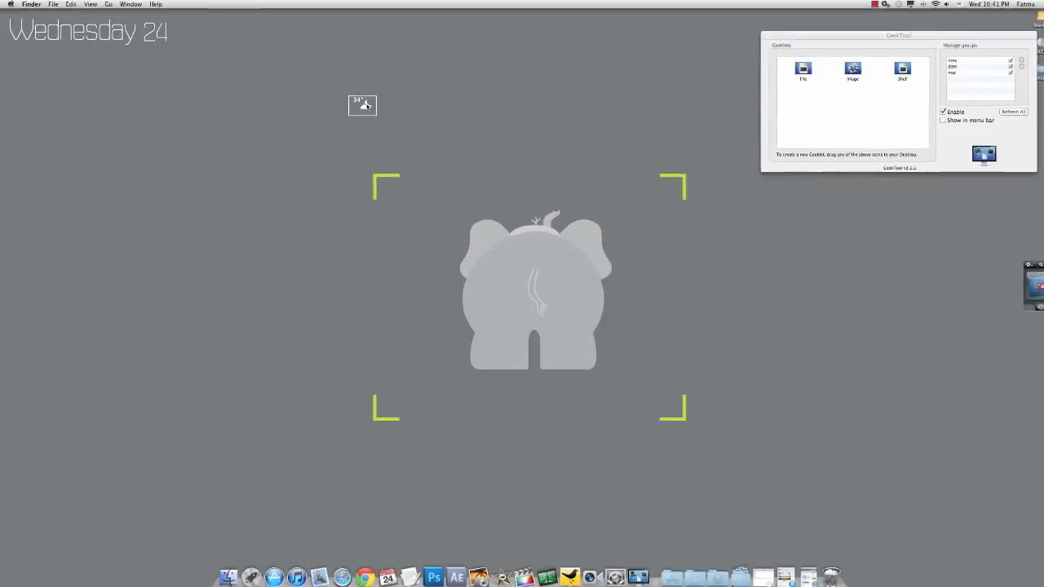
{"action": "left_click", "coordinate": [361, 126]}
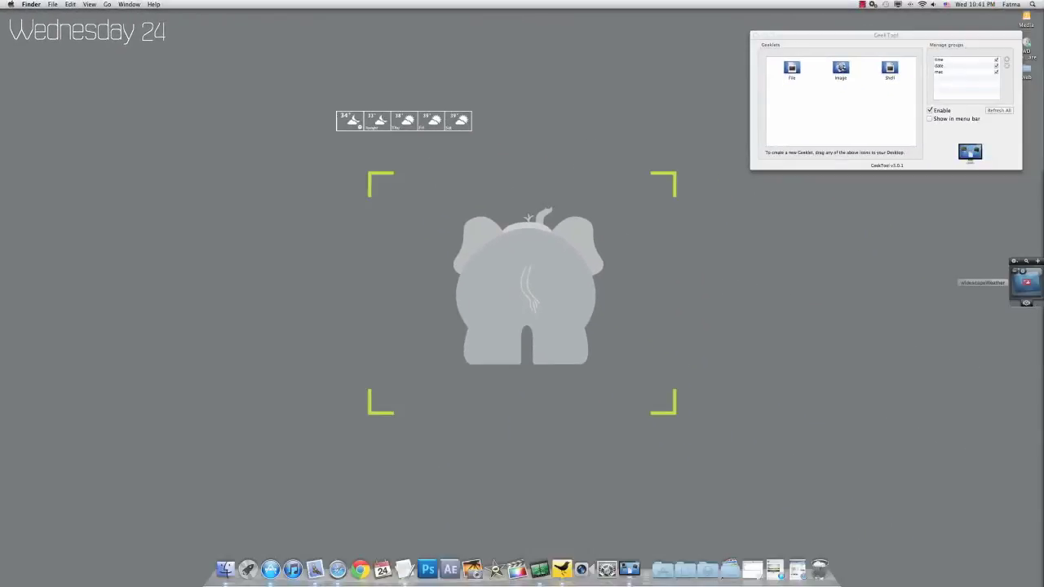
{"action": "left_click", "coordinate": [1025, 279]}
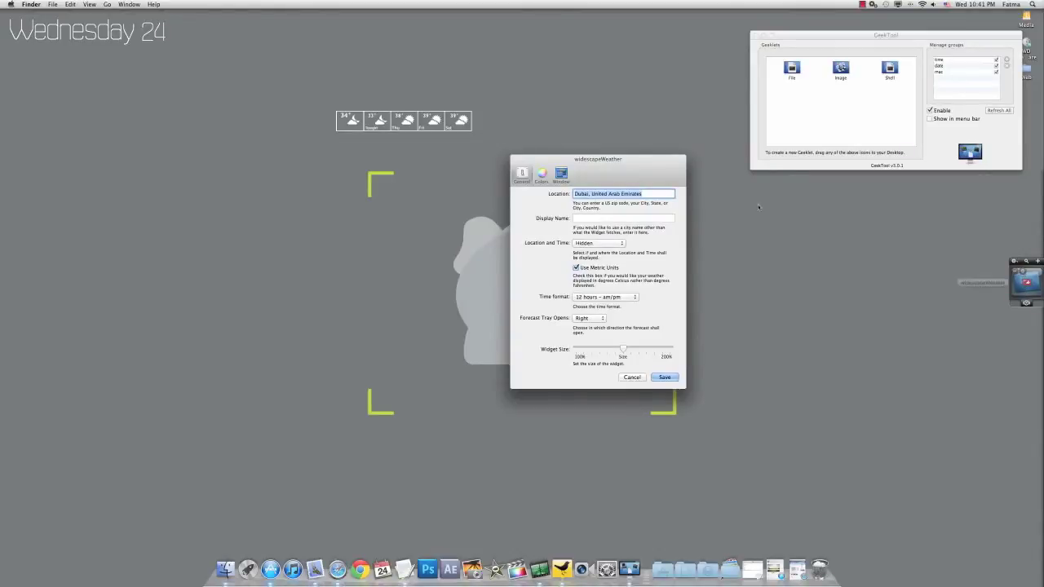
Set Location and Time to Hidden, keep Widget Size near the middle, and view the Colors pane
{"action": "left_click", "coordinate": [662, 195]}
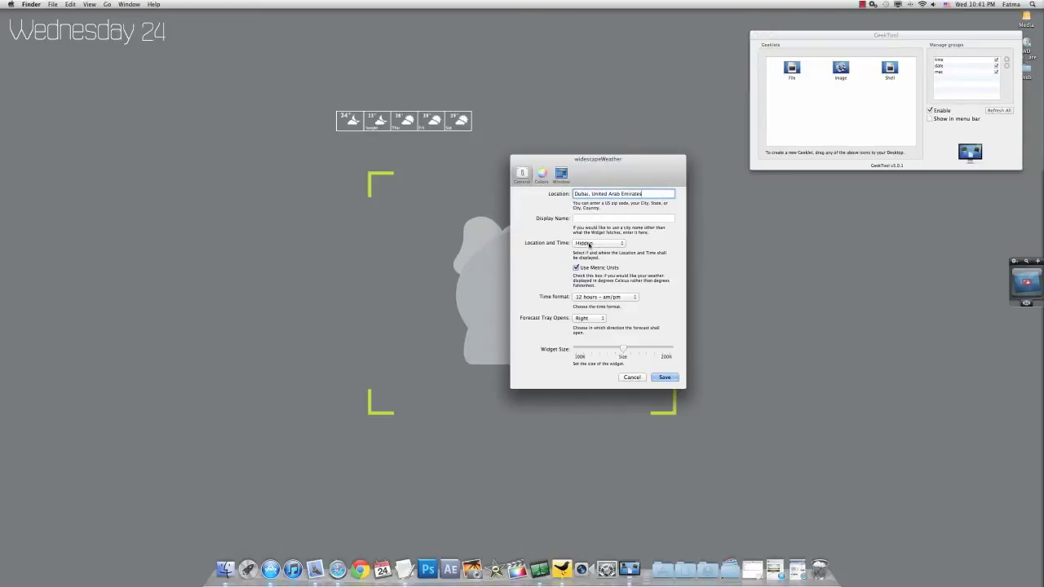
{"action": "left_click", "coordinate": [589, 245]}
{"action": "left_click", "coordinate": [591, 258]}
{"action": "left_click", "coordinate": [588, 245]}
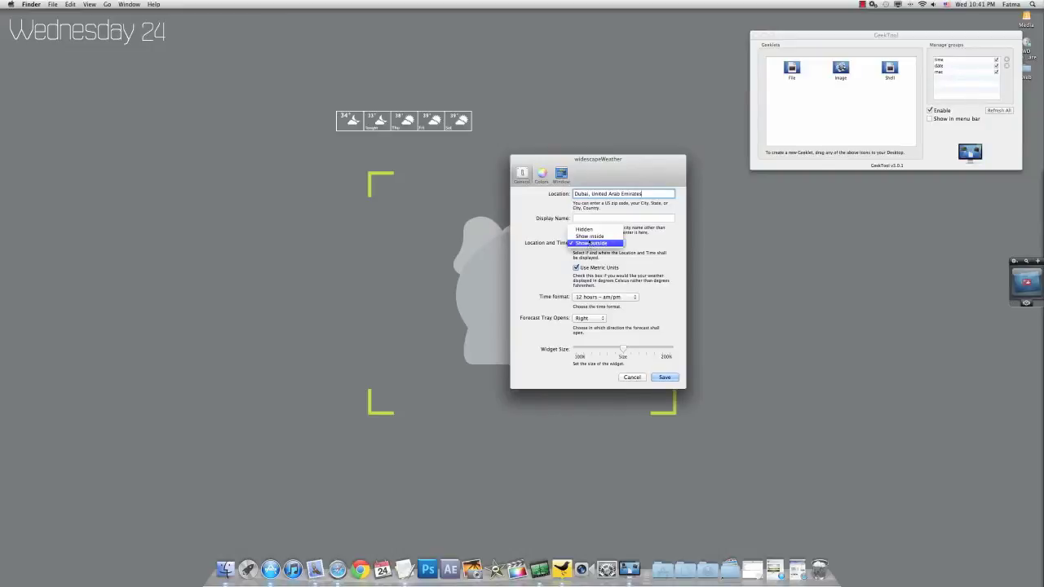
{"action": "left_click", "coordinate": [585, 229]}
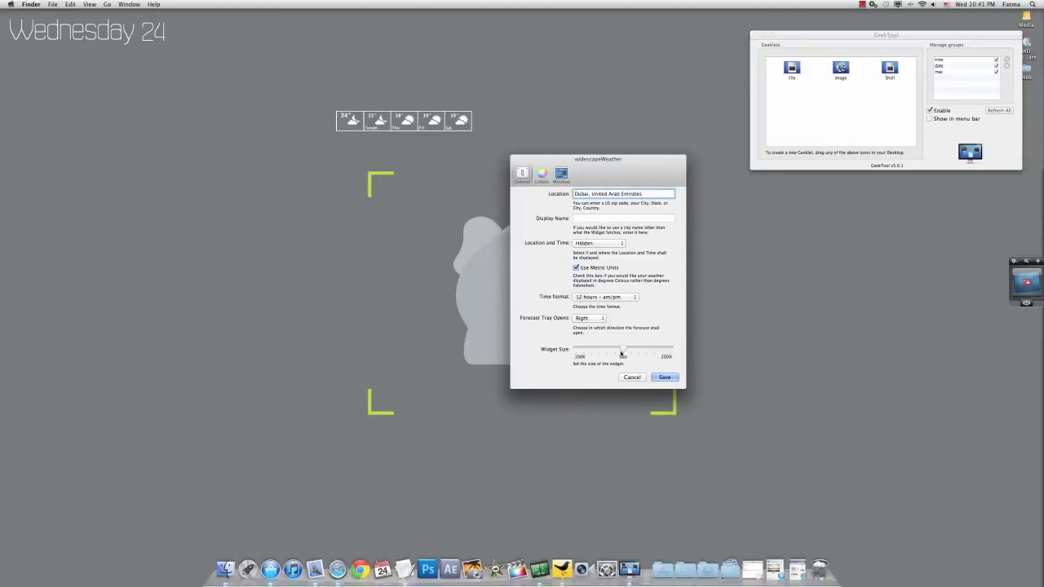
{"action": "mouse_move", "coordinate": [624, 350]}
{"action": "left_mouse_down"}
{"action": "mouse_move", "coordinate": [582, 351]}
{"action": "mouse_move", "coordinate": [630, 351]}
{"action": "mouse_move", "coordinate": [621, 351]}
{"action": "left_mouse_up"}
{"action": "left_click", "coordinate": [542, 176]}
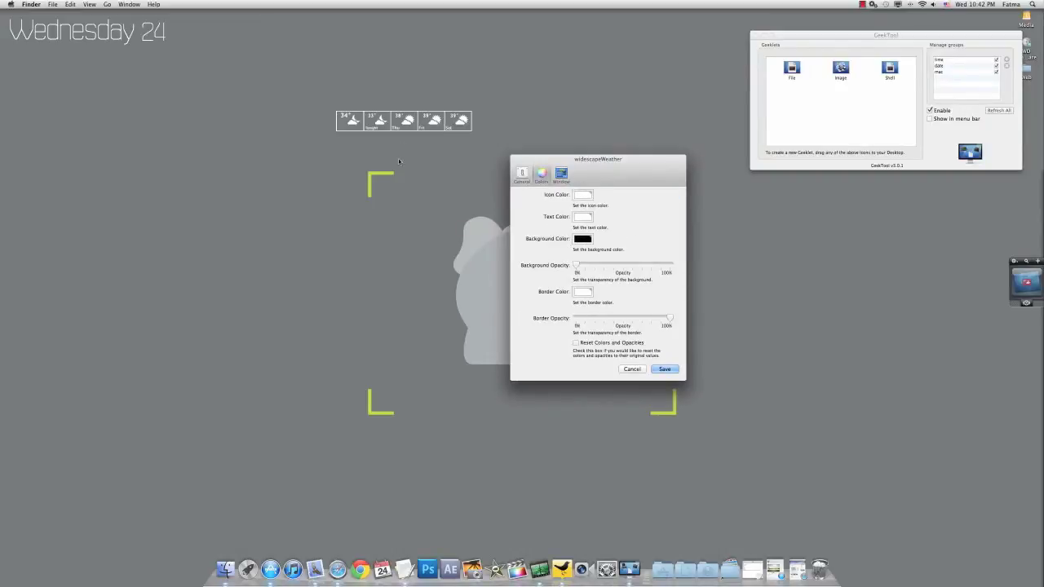
Place the weather strip top-left under the date and move the GeekTool window to top centre
{"action": "left_click", "coordinate": [632, 368]}
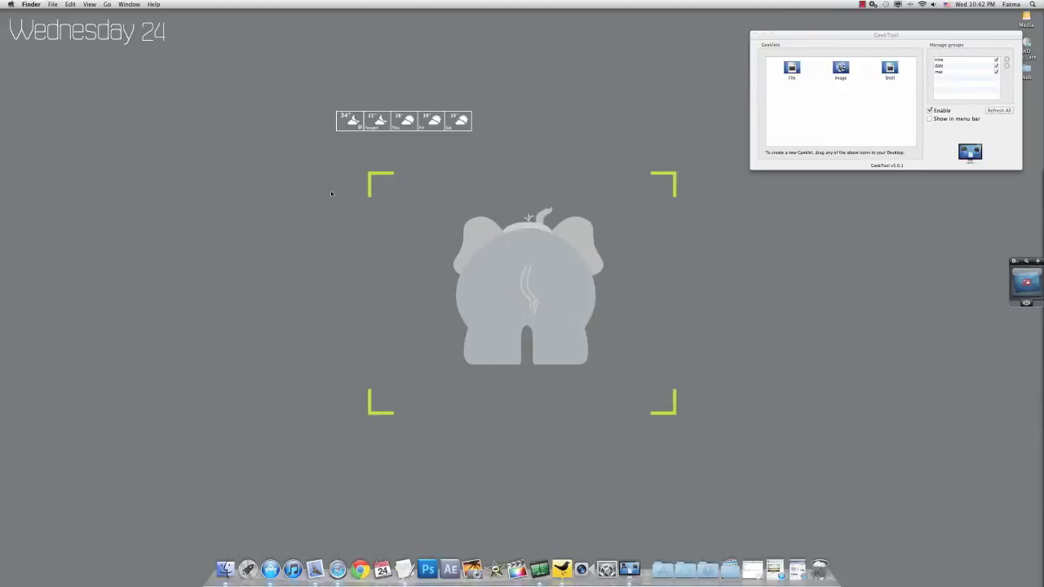
{"action": "left_click_drag", "start_coordinate": [350, 121], "coordinate": [491, 278]}
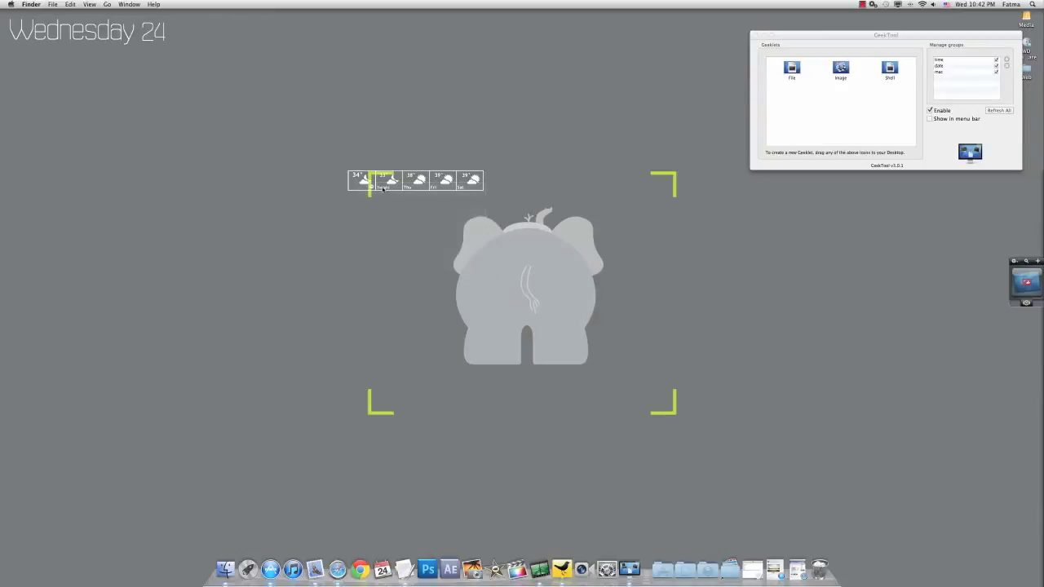
{"action": "left_click_drag", "start_coordinate": [365, 178], "coordinate": [381, 84]}
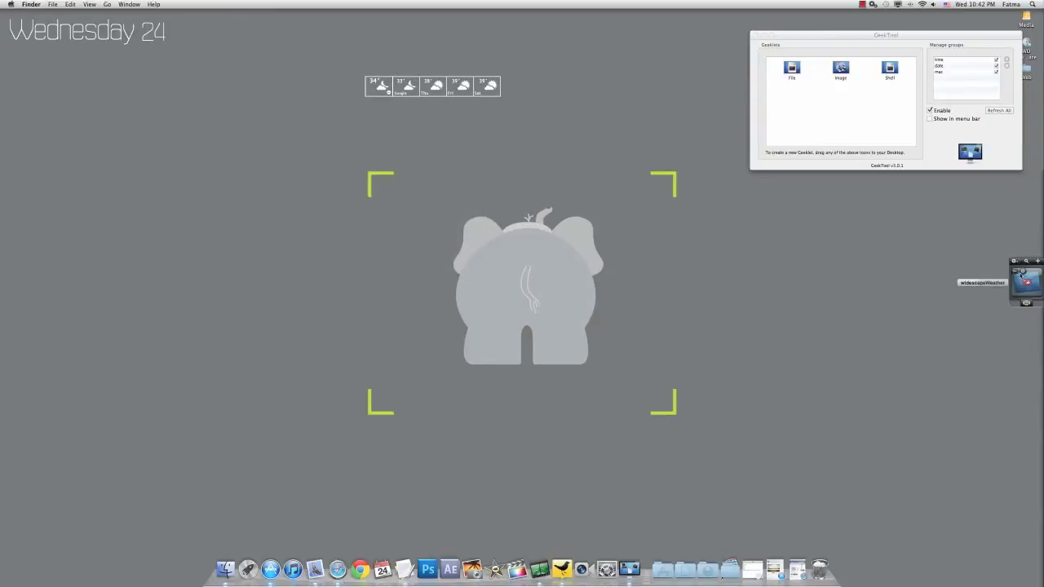
{"action": "key", "text": "super+comma"}
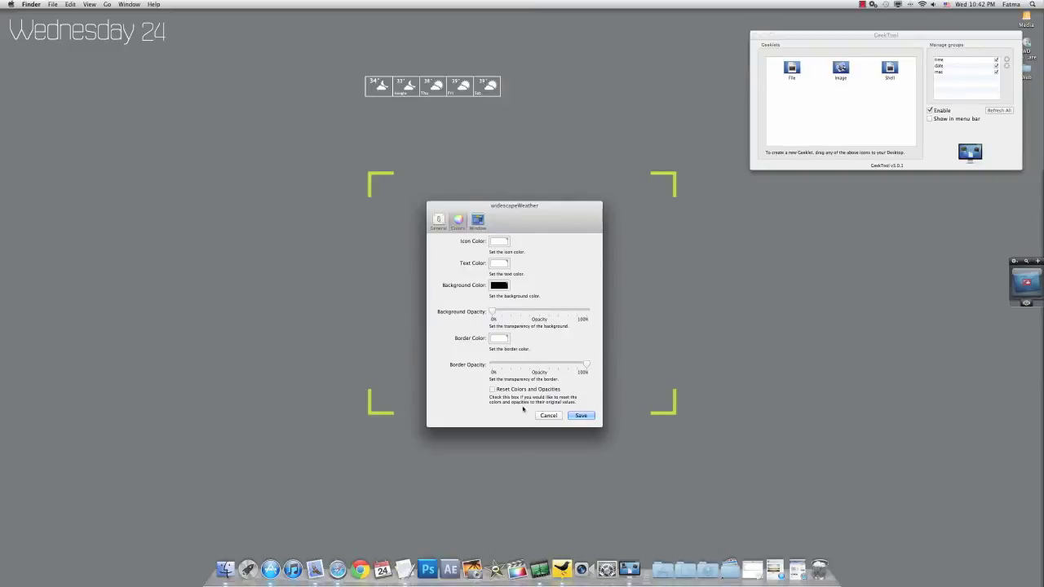
{"action": "left_click", "coordinate": [579, 416]}
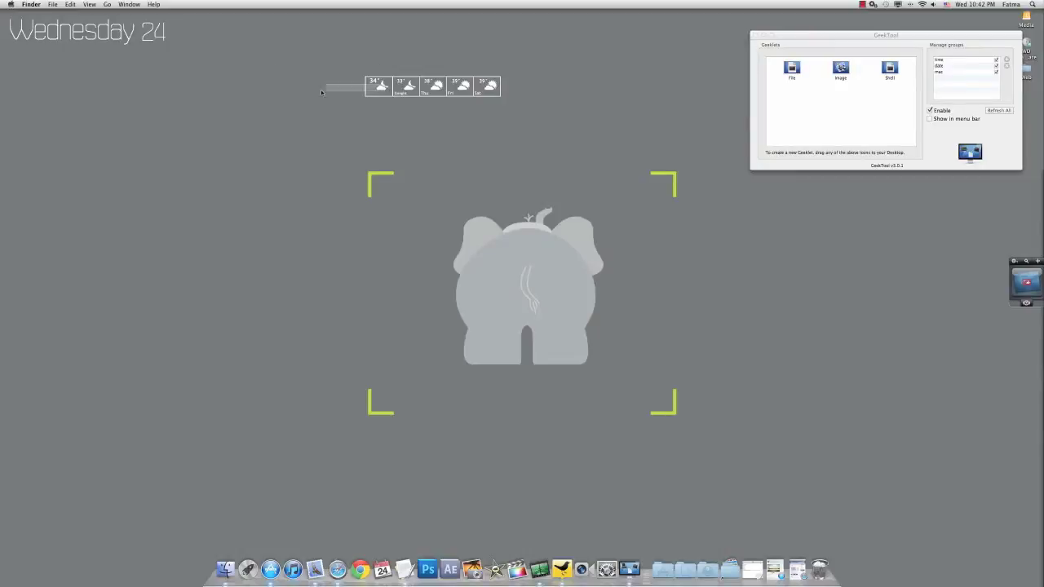
{"action": "left_click_drag", "start_coordinate": [379, 83], "coordinate": [31, 65]}
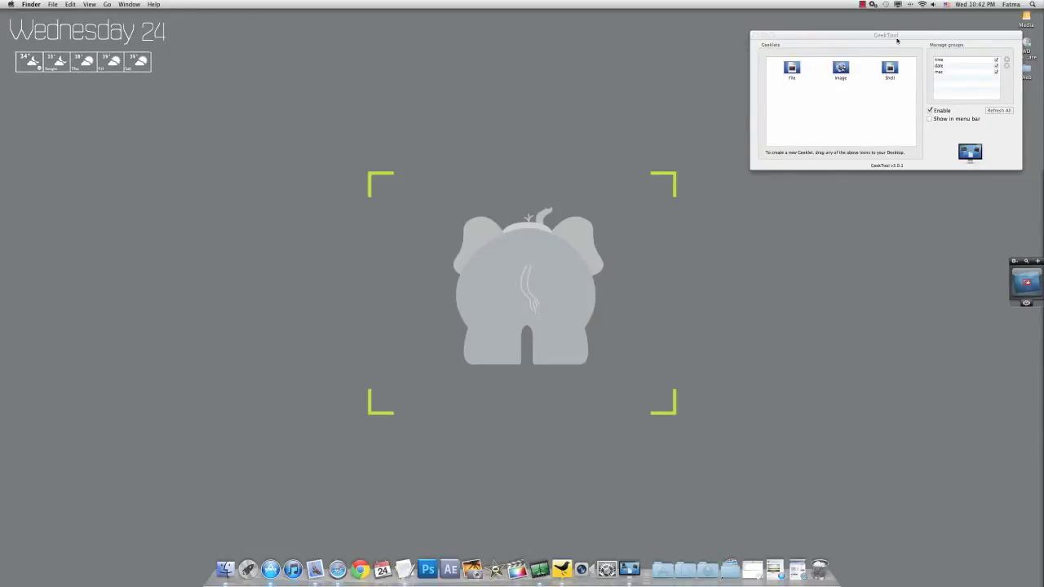
{"action": "left_click_drag", "start_coordinate": [918, 38], "coordinate": [520, 16]}
{"action": "left_click_drag", "start_coordinate": [81, 32], "coordinate": [109, 164]}
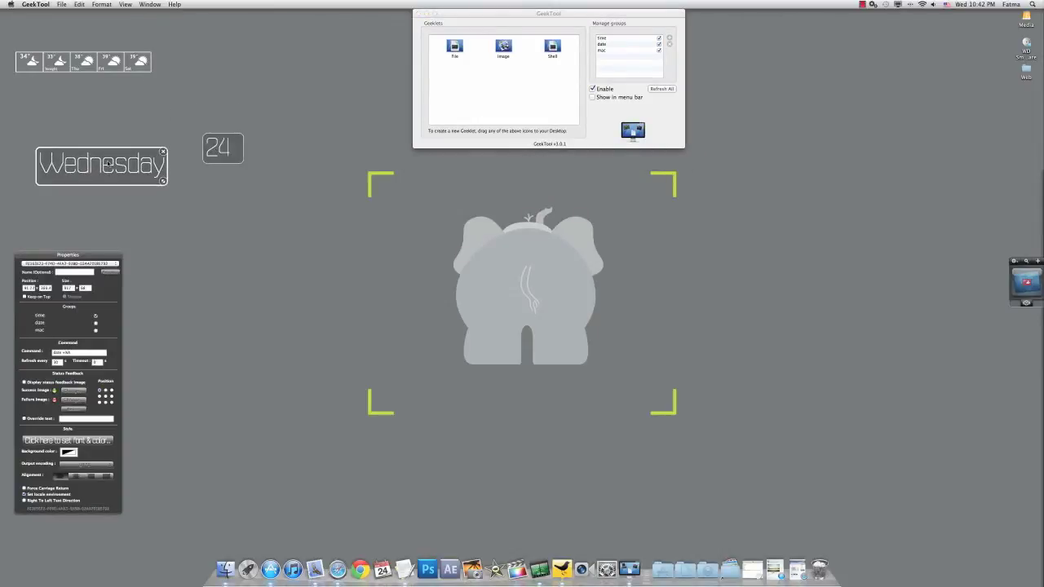
Move the 24 and Wednesday date geeklets upward
{"action": "left_click_drag", "start_coordinate": [215, 145], "coordinate": [132, 171]}
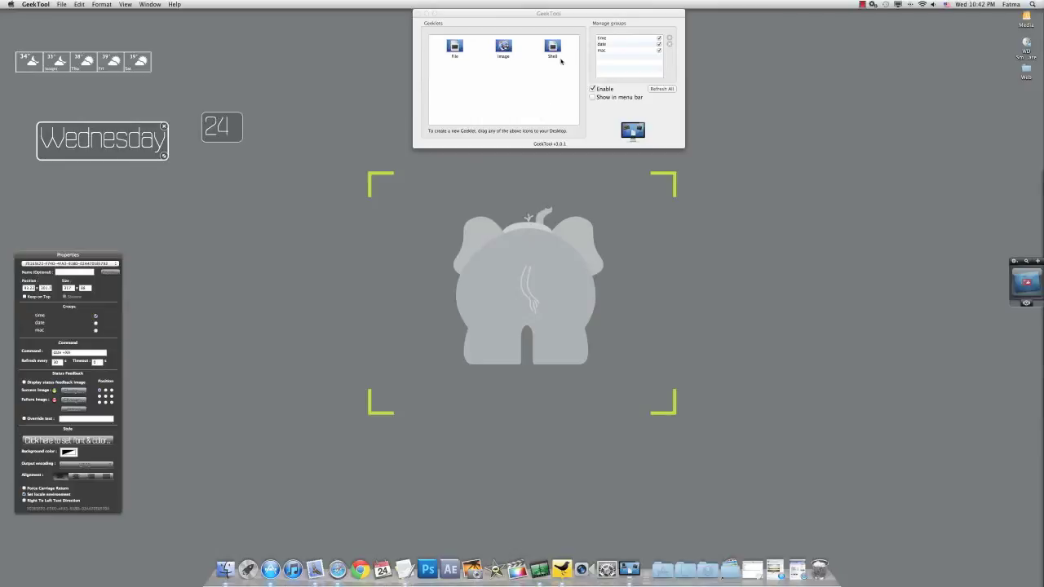
{"action": "left_click", "coordinate": [619, 54]}
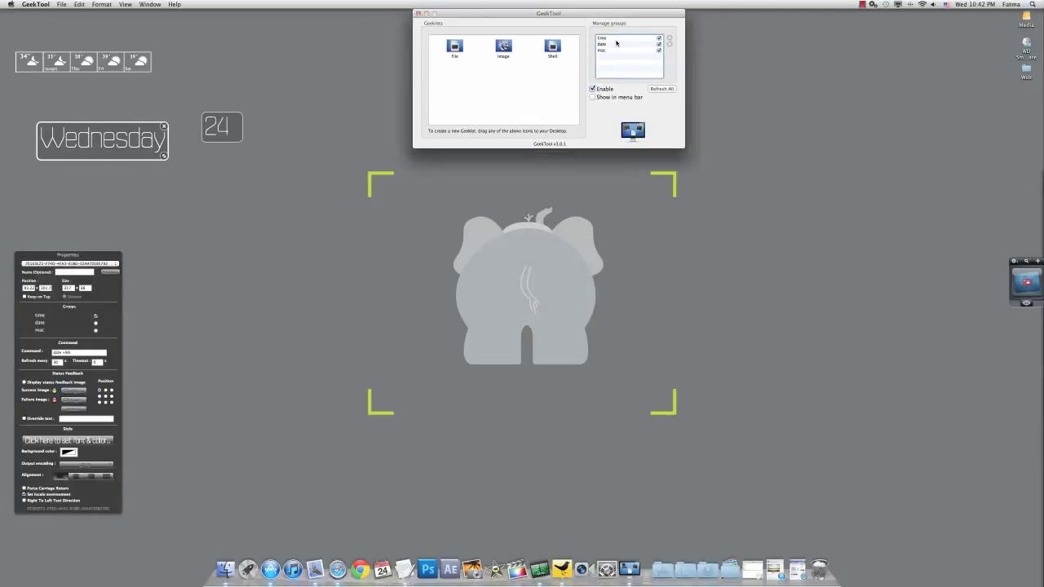
{"action": "left_click", "coordinate": [618, 44]}
{"action": "left_click", "coordinate": [615, 59]}
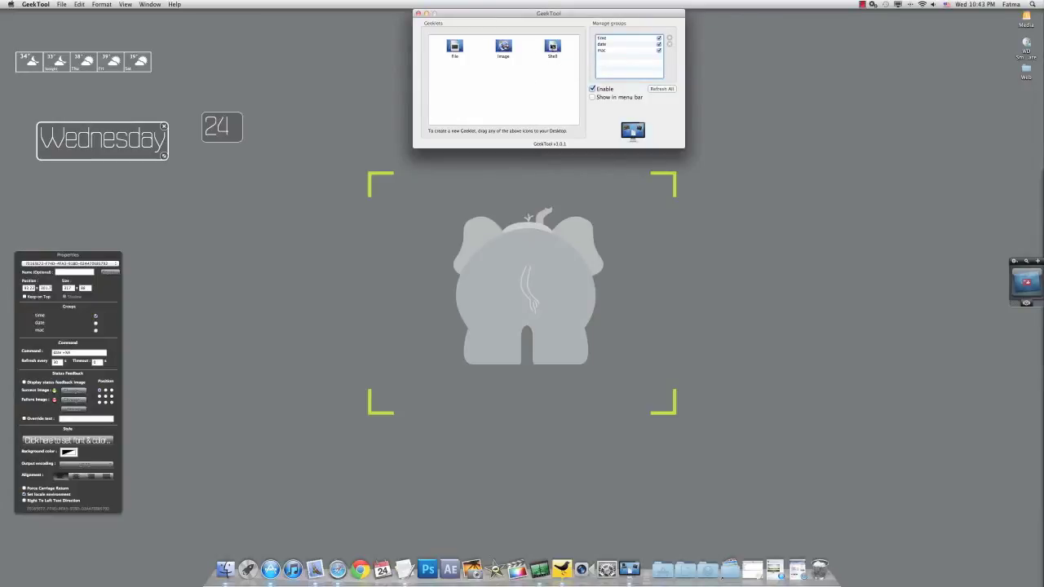
Restore the TextEdit command notes on the right and drag a new Shell geeklet onto the desktop
{"action": "left_click", "coordinate": [754, 567]}
{"action": "left_click_drag", "start_coordinate": [276, 47], "coordinate": [869, 88]}
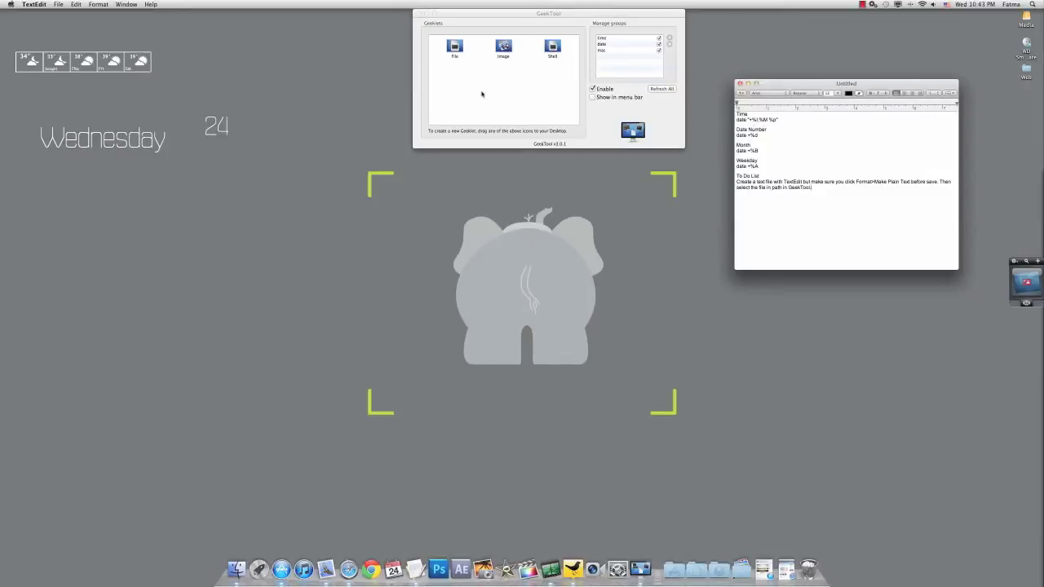
{"action": "left_click_drag", "start_coordinate": [554, 46], "coordinate": [564, 253]}
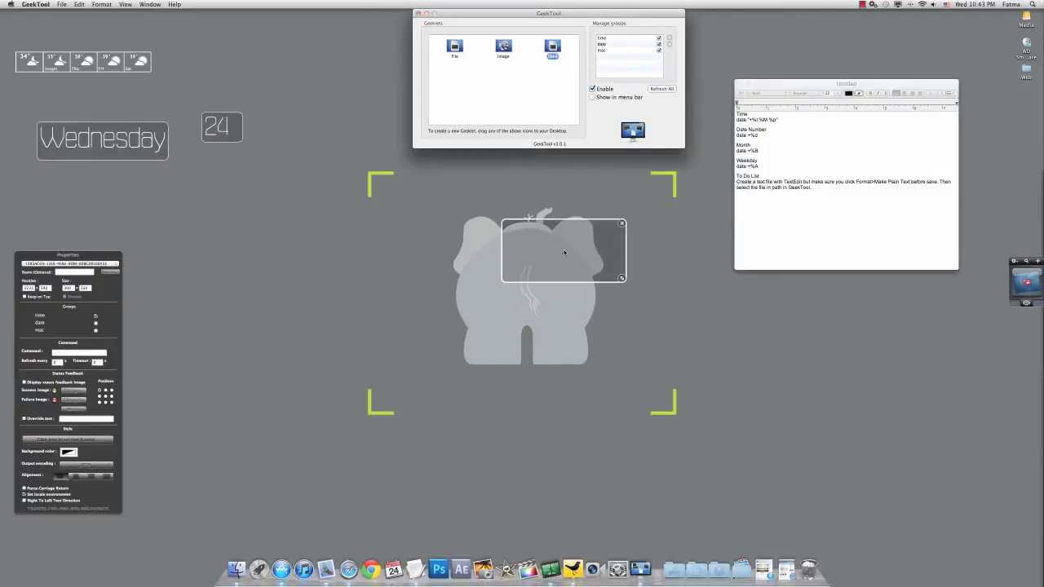
Paste the notes' time command into the shell geeklet, refresh every 30 s, and move it left
{"action": "left_click", "coordinate": [781, 119]}
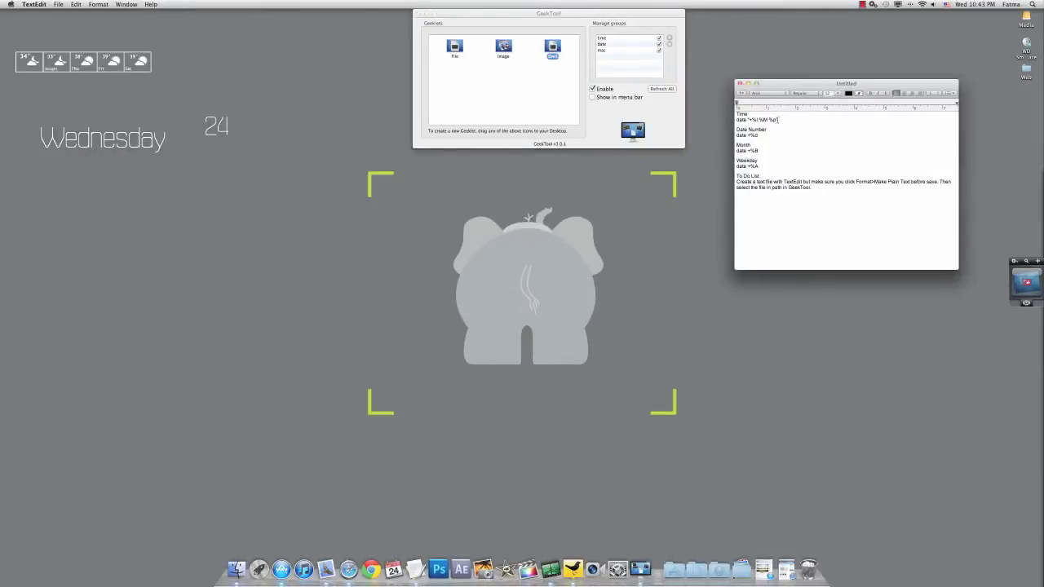
{"action": "mouse_move", "coordinate": [778, 119]}
{"action": "left_mouse_down"}
{"action": "mouse_move", "coordinate": [736, 120]}
{"action": "mouse_move", "coordinate": [774, 120]}
{"action": "left_mouse_up"}
{"action": "key", "text": "super+c"}
{"action": "left_click_drag", "start_coordinate": [552, 46], "coordinate": [505, 226]}
{"action": "left_click", "coordinate": [110, 356]}
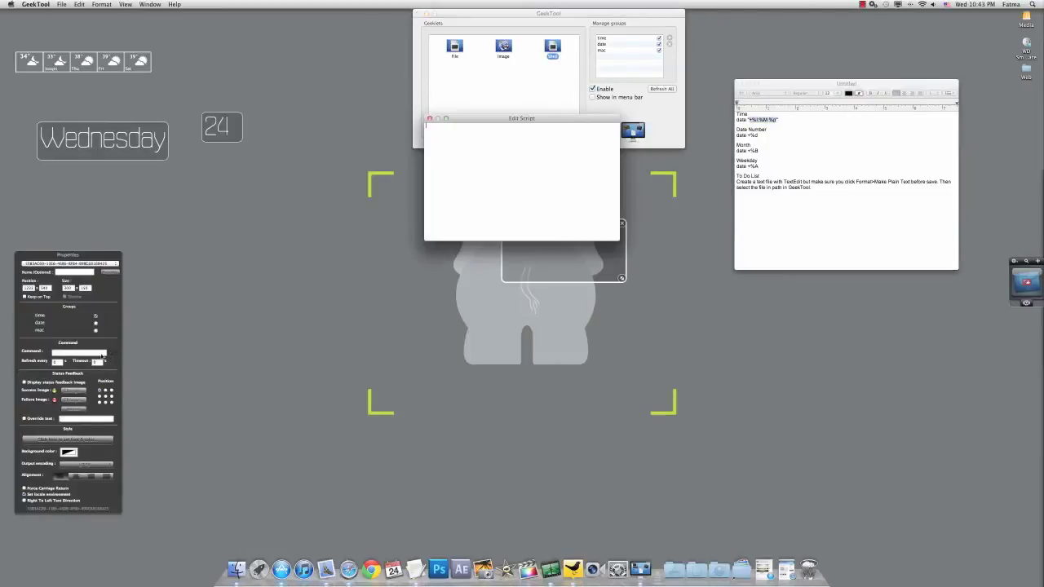
{"action": "left_click", "coordinate": [105, 381]}
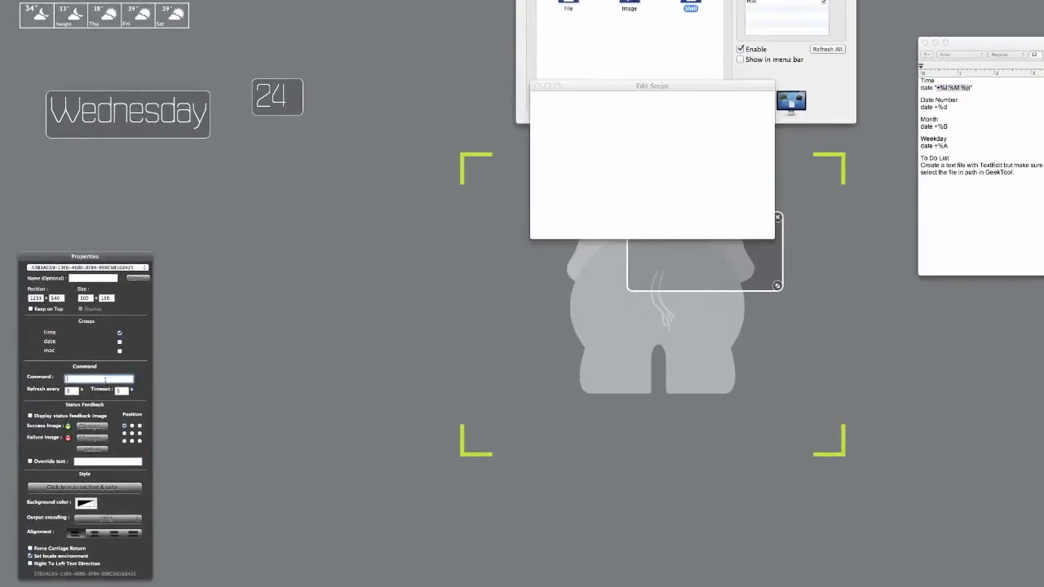
{"action": "key", "text": "super+v"}
{"action": "left_click", "coordinate": [535, 86]}
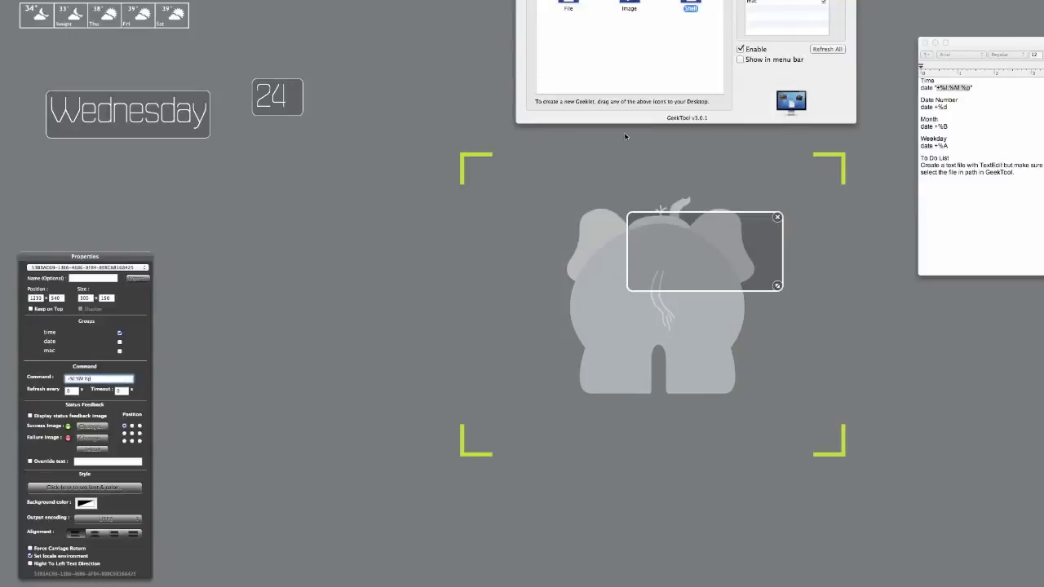
{"action": "left_click", "coordinate": [74, 390]}
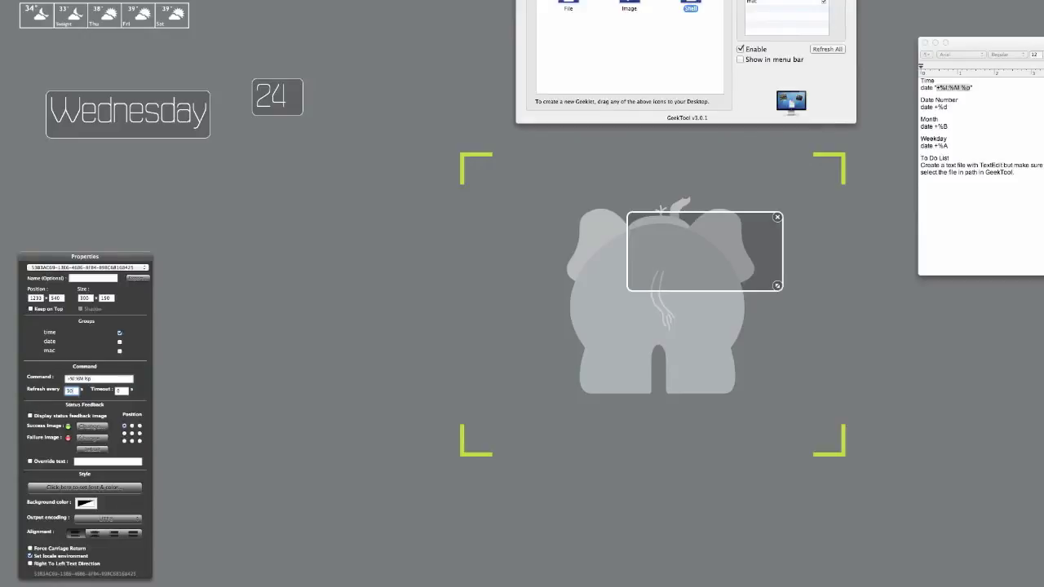
{"action": "left_click_drag", "start_coordinate": [660, 247], "coordinate": [381, 299]}
Style the time geeklet's text at size 18 in white
{"action": "left_click", "coordinate": [133, 489]}
{"action": "left_click", "coordinate": [674, 361]}
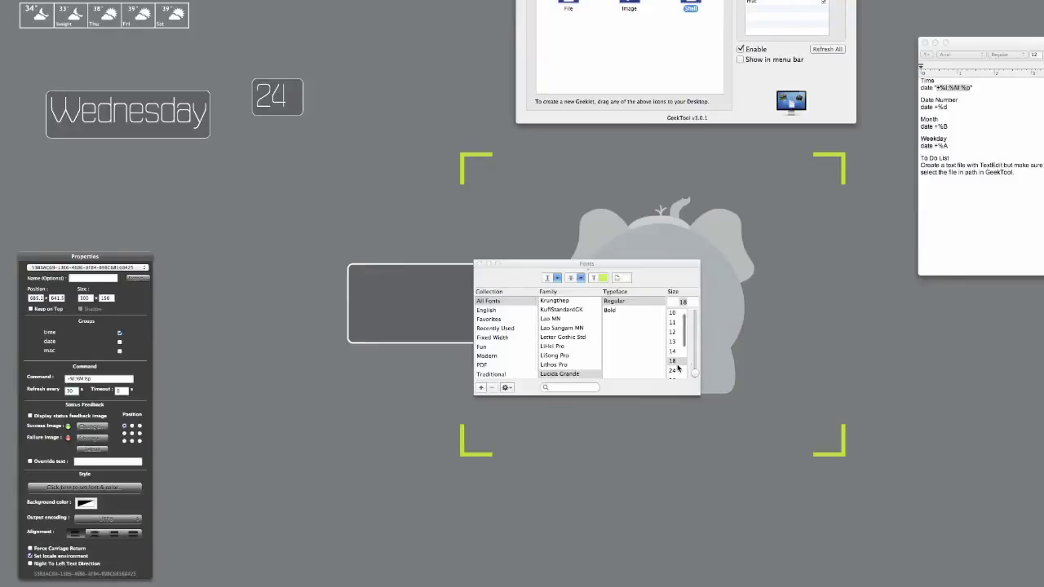
{"action": "left_click_drag", "start_coordinate": [591, 266], "coordinate": [645, 282]}
{"action": "left_click", "coordinate": [650, 293]}
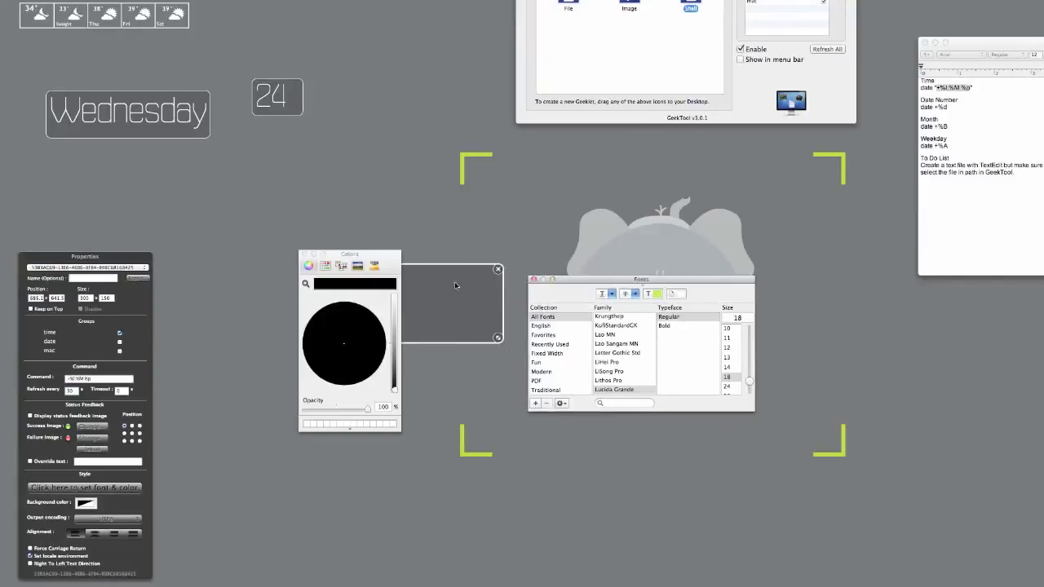
{"action": "left_click", "coordinate": [396, 297]}
{"action": "left_click", "coordinate": [304, 254]}
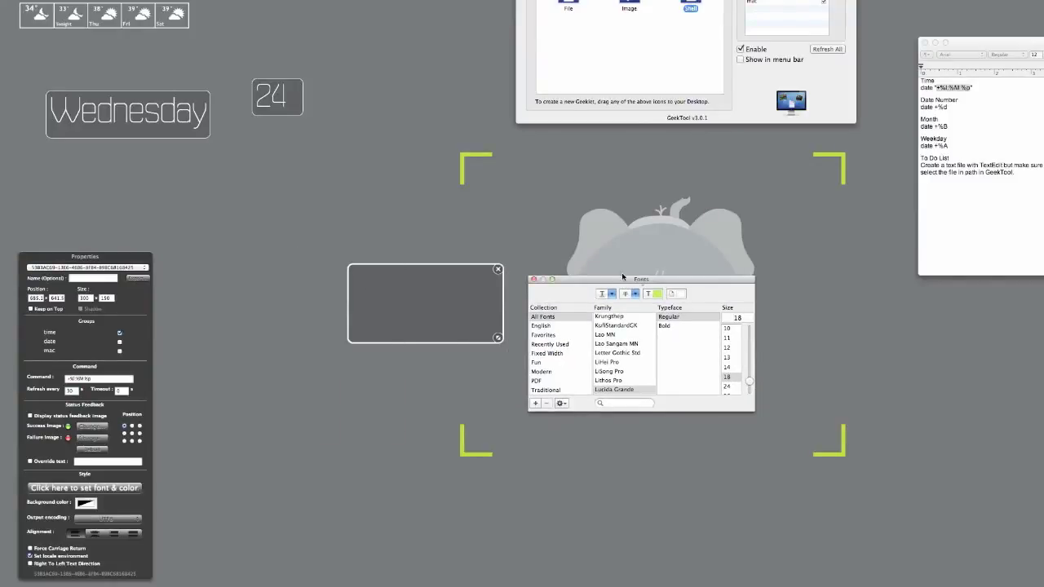
{"action": "left_click_drag", "start_coordinate": [617, 283], "coordinate": [617, 293]}
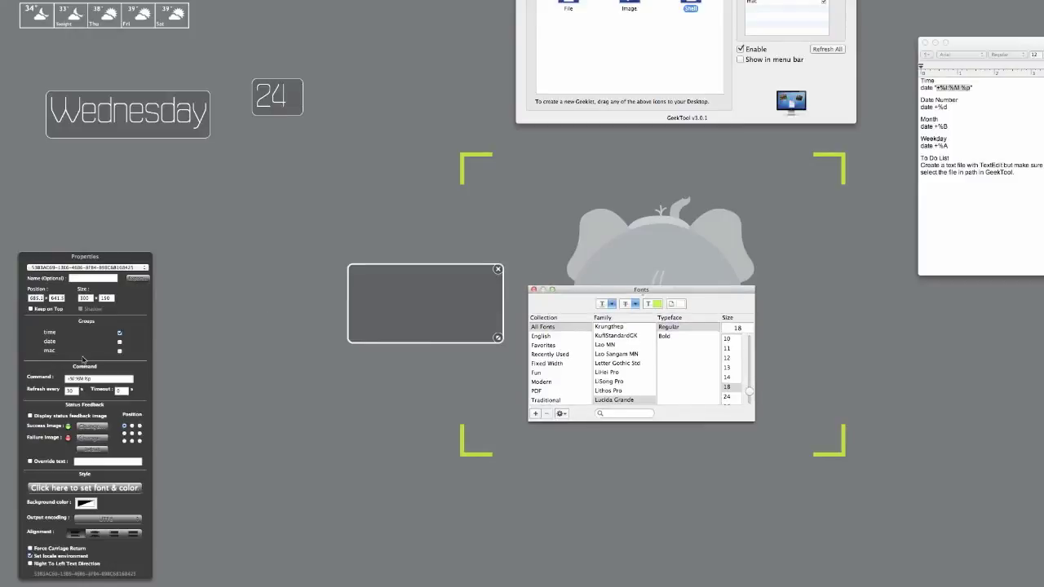
{"action": "left_click", "coordinate": [534, 289]}
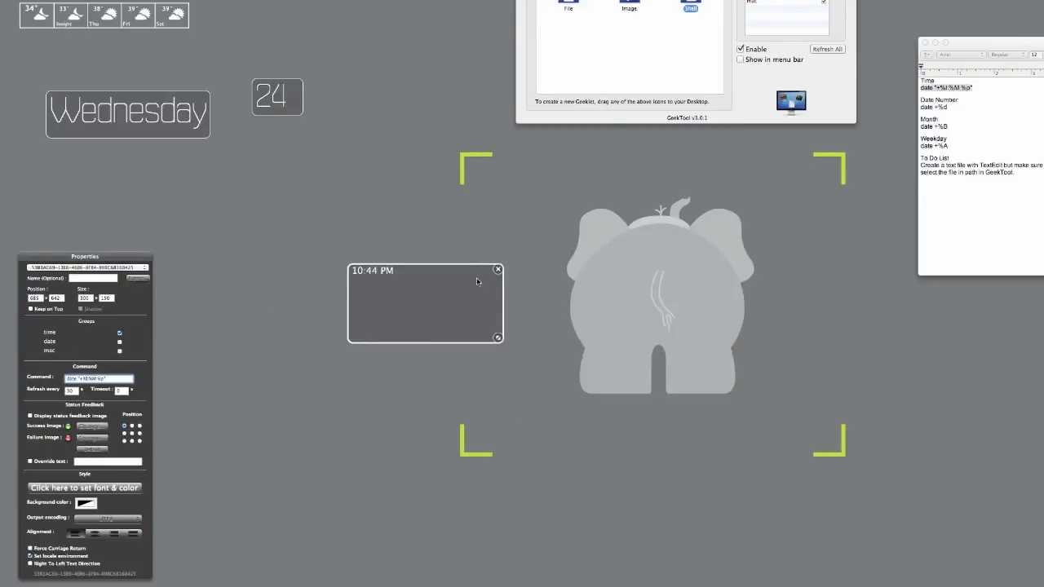
Check the command notes, then nudge the clock geeklet slightly up and right, left of the elephant
{"action": "left_click", "coordinate": [993, 90]}
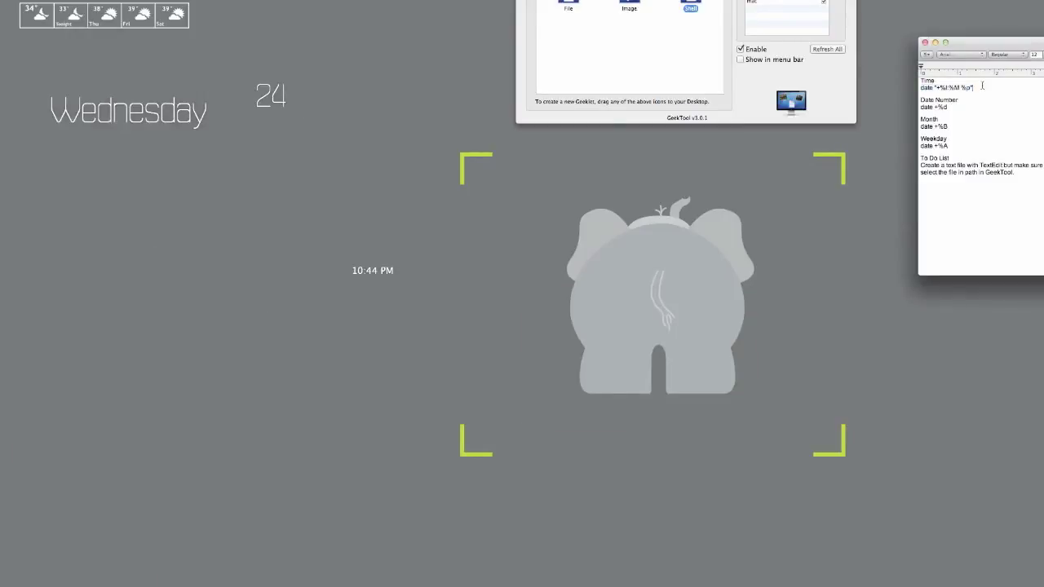
{"action": "left_click", "coordinate": [377, 274]}
{"action": "mouse_move", "coordinate": [369, 290]}
{"action": "left_mouse_down"}
{"action": "mouse_move", "coordinate": [410, 305]}
{"action": "mouse_move", "coordinate": [388, 285]}
{"action": "left_mouse_up"}
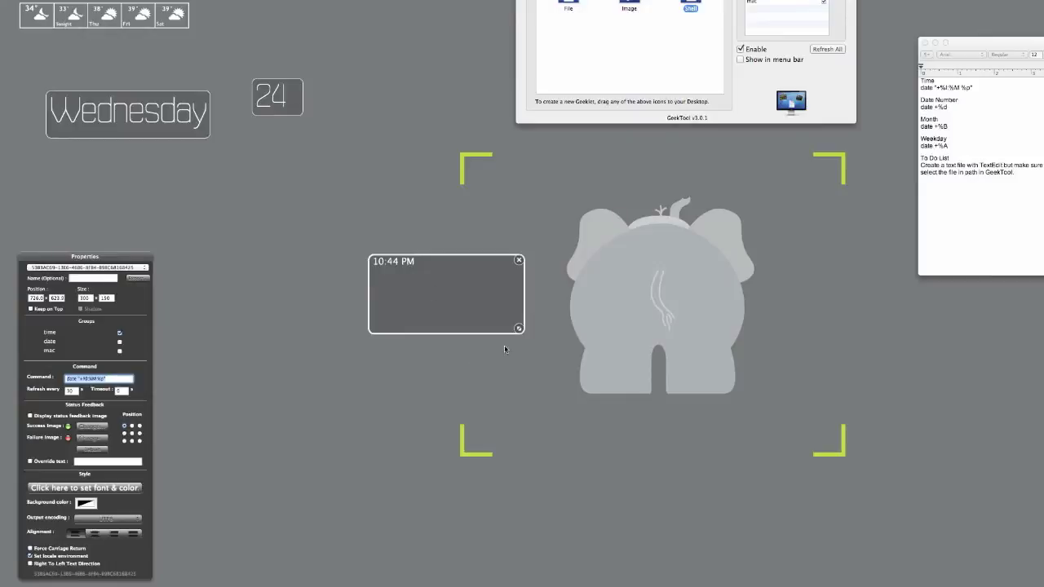
{"action": "left_click", "coordinate": [120, 493]}
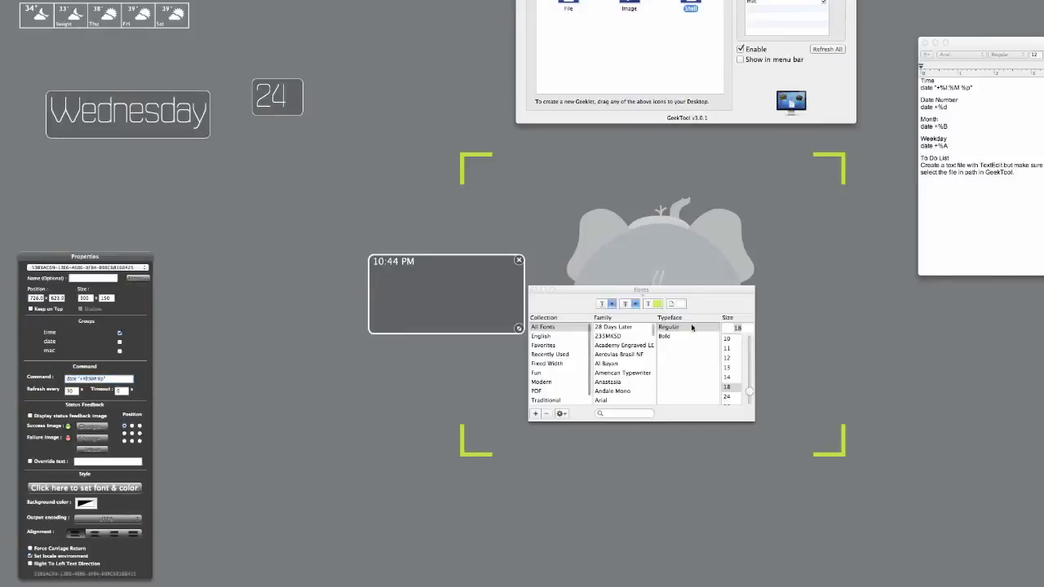
Enlarge the Fonts panel and preview several font families on the clock, including 235MKSD
{"action": "left_click_drag", "start_coordinate": [659, 295], "coordinate": [724, 354]}
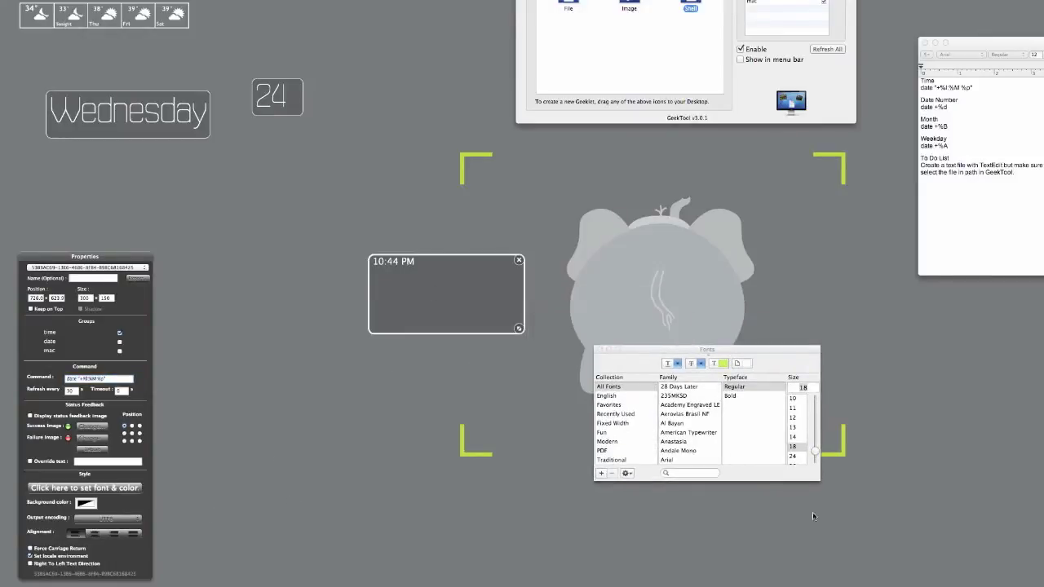
{"action": "left_click_drag", "start_coordinate": [818, 479], "coordinate": [897, 534]}
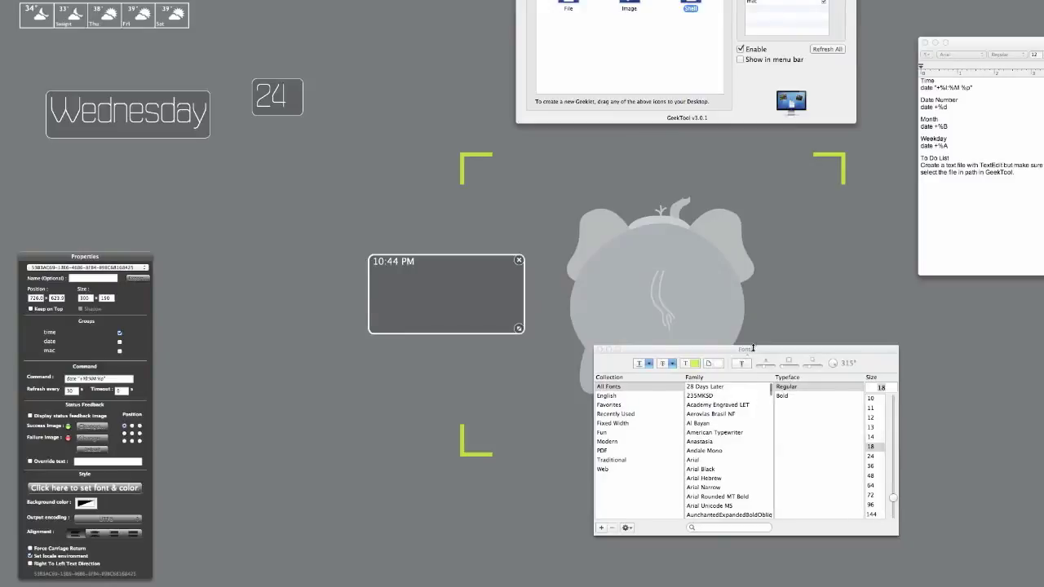
{"action": "left_click_drag", "start_coordinate": [753, 350], "coordinate": [740, 276]}
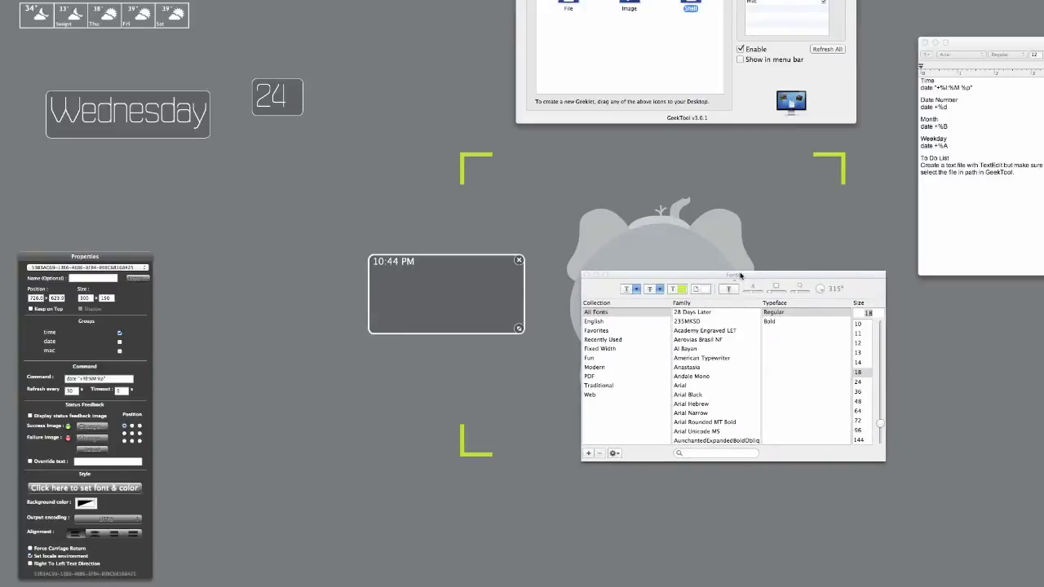
{"action": "scroll", "coordinate": [701, 343], "scroll_direction": "down", "scroll_amount": 5}
{"action": "left_click", "coordinate": [700, 334]}
{"action": "scroll", "coordinate": [695, 331], "scroll_direction": "up", "scroll_amount": 5}
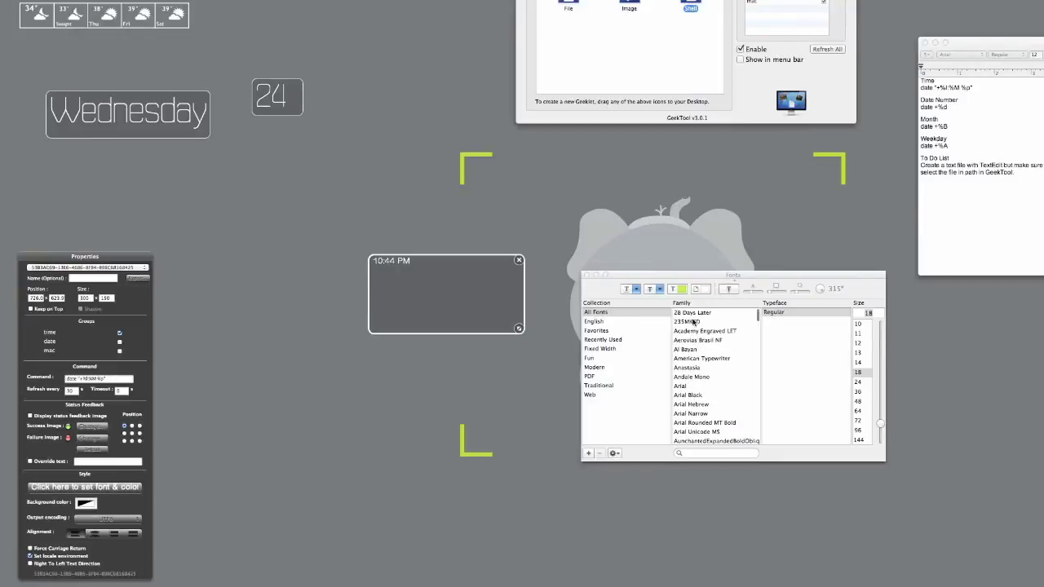
{"action": "left_click", "coordinate": [692, 321]}
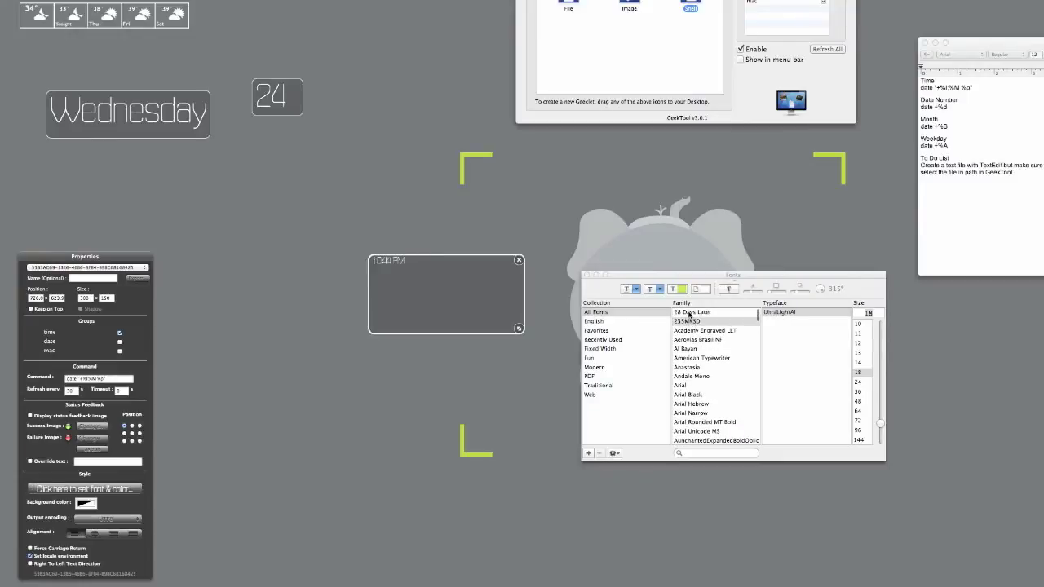
{"action": "left_click", "coordinate": [690, 330]}
{"action": "left_click", "coordinate": [689, 358]}
{"action": "left_click", "coordinate": [687, 385]}
{"action": "left_click", "coordinate": [686, 396]}
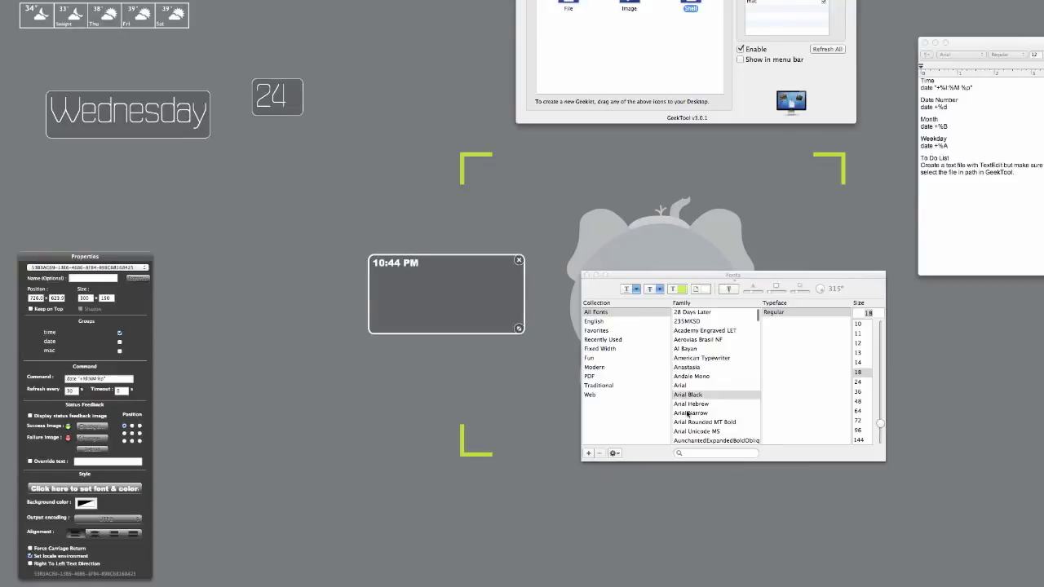
{"action": "left_click", "coordinate": [687, 412]}
{"action": "left_click", "coordinate": [692, 423]}
{"action": "scroll", "coordinate": [697, 391], "scroll_direction": "down", "scroll_amount": 5}
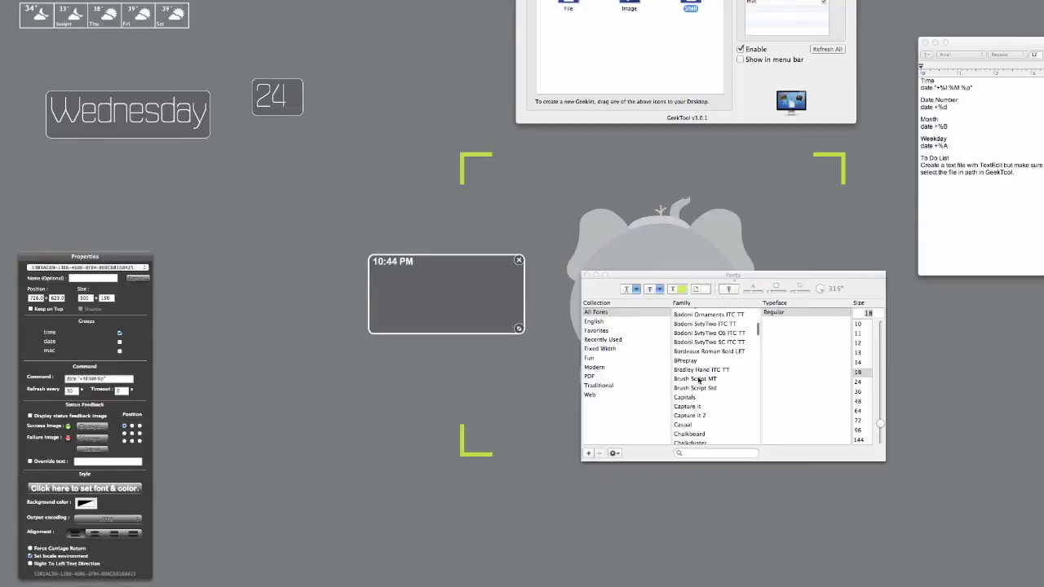
{"action": "left_click", "coordinate": [700, 326]}
{"action": "left_click", "coordinate": [694, 352]}
{"action": "left_click", "coordinate": [692, 380]}
{"action": "left_click", "coordinate": [690, 398]}
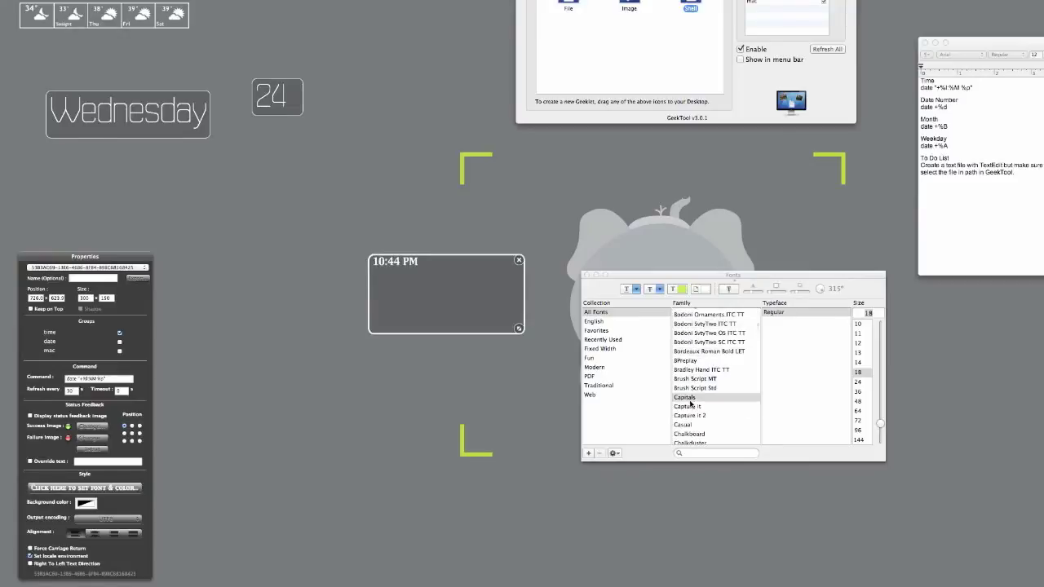
Search fonts for 'di' and apply DS-Digital at size 64 to the clock
{"action": "left_click", "coordinate": [714, 453]}
{"action": "type", "text": "di"}
{"action": "left_click", "coordinate": [687, 376]}
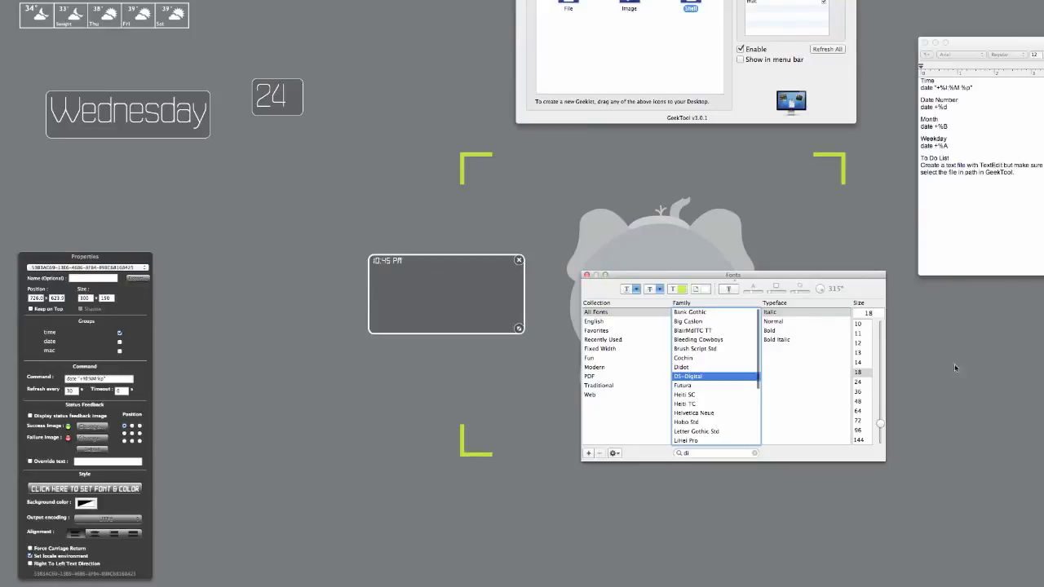
{"action": "left_click", "coordinate": [857, 412]}
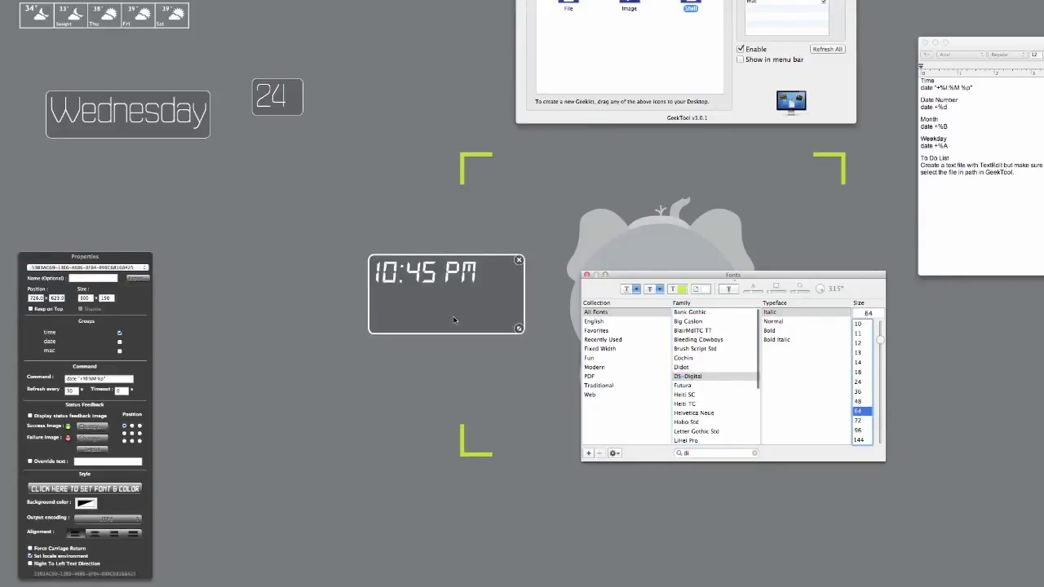
Move the clock below the Wednesday text and colour it yellow
{"action": "left_click_drag", "start_coordinate": [454, 319], "coordinate": [308, 221]}
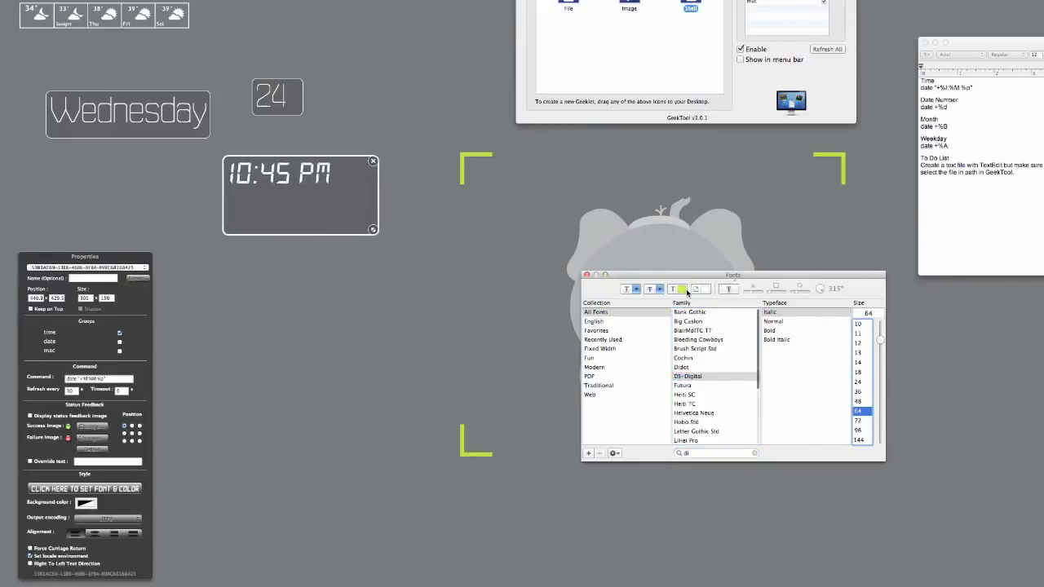
{"action": "left_click", "coordinate": [686, 290]}
{"action": "left_click", "coordinate": [328, 306]}
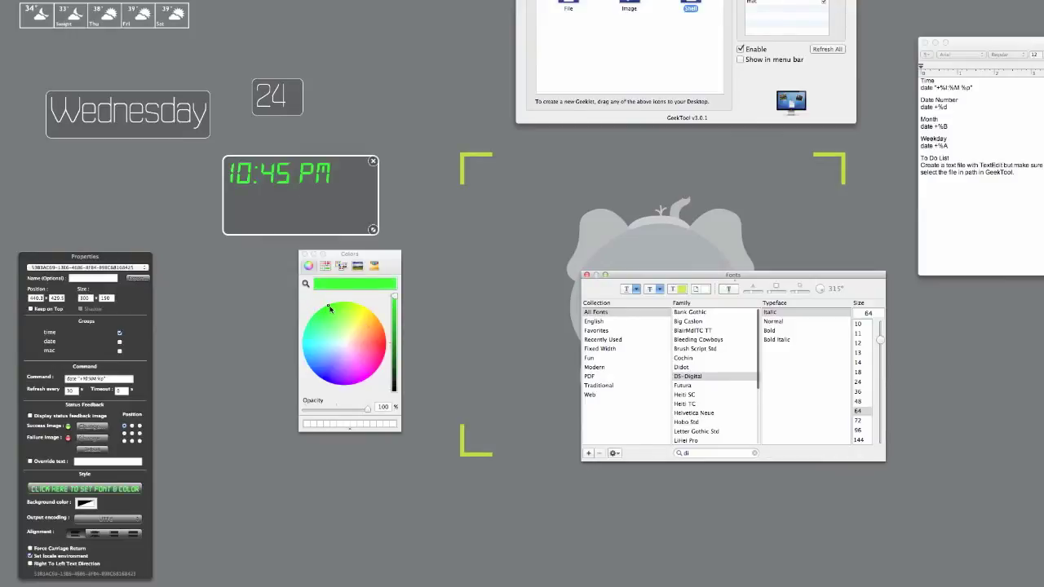
{"action": "left_click", "coordinate": [357, 317]}
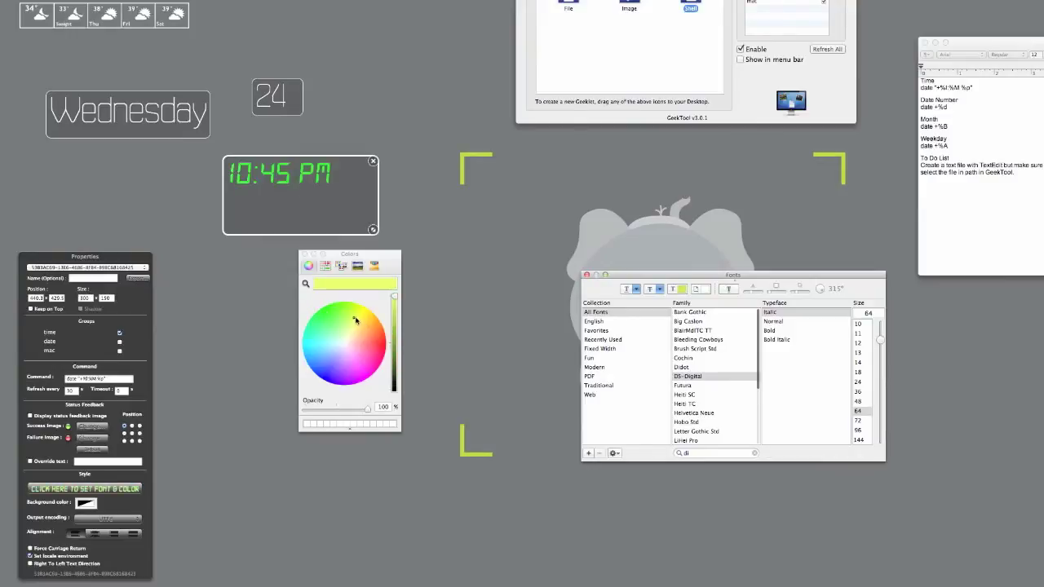
{"action": "left_click", "coordinate": [305, 255]}
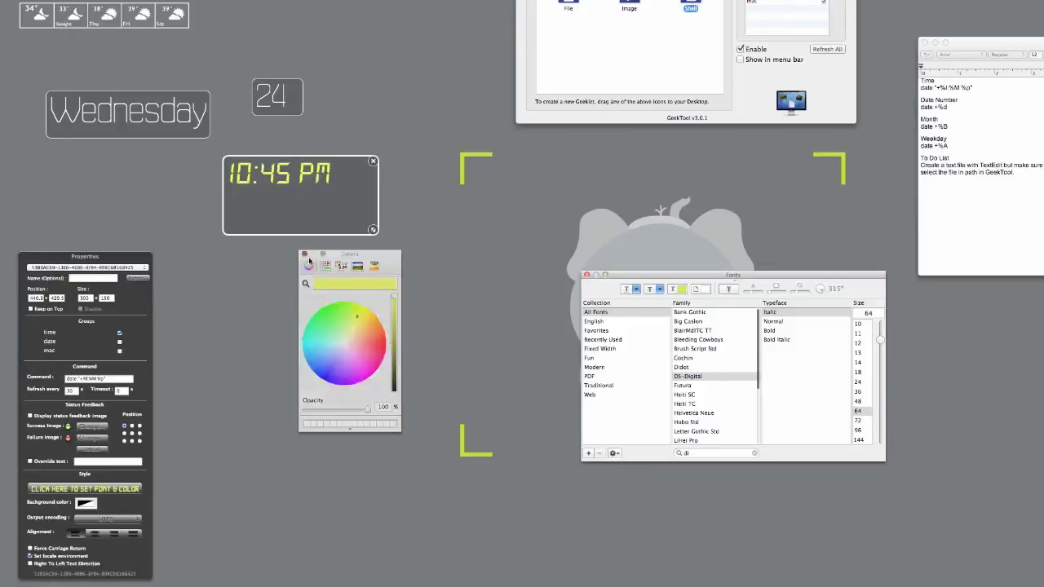
Lower the weather strip slightly while previewing the desktop
{"action": "left_click", "coordinate": [129, 37]}
{"action": "left_click_drag", "start_coordinate": [36, 16], "coordinate": [34, 60]}
{"action": "left_click", "coordinate": [624, 31]}
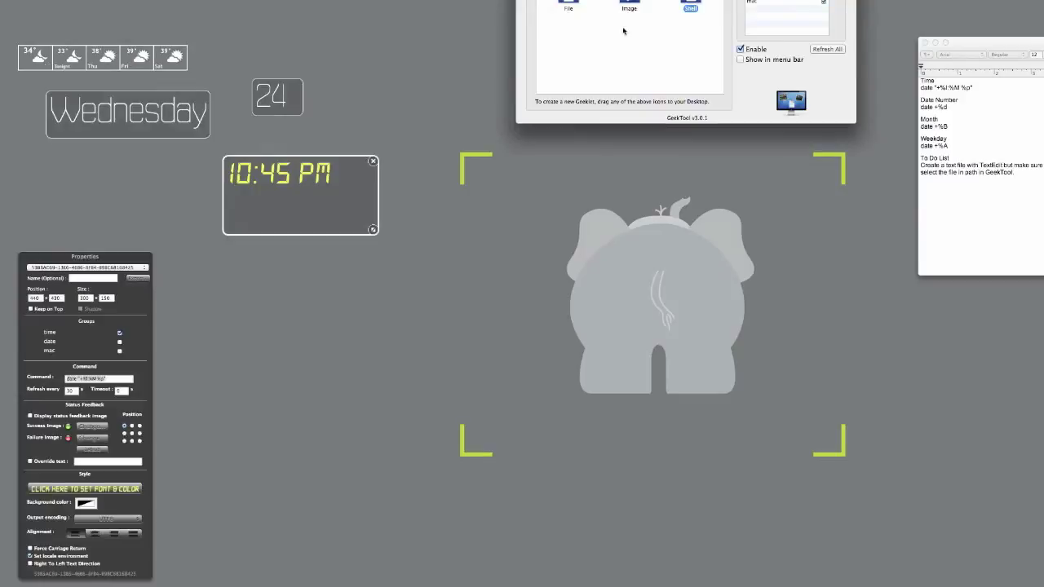
Shrink the clock's box and move it toward the top, placing the 24 date beside Wednesday
{"action": "left_click_drag", "start_coordinate": [328, 212], "coordinate": [364, 187]}
{"action": "left_click_drag", "start_coordinate": [409, 214], "coordinate": [198, 25]}
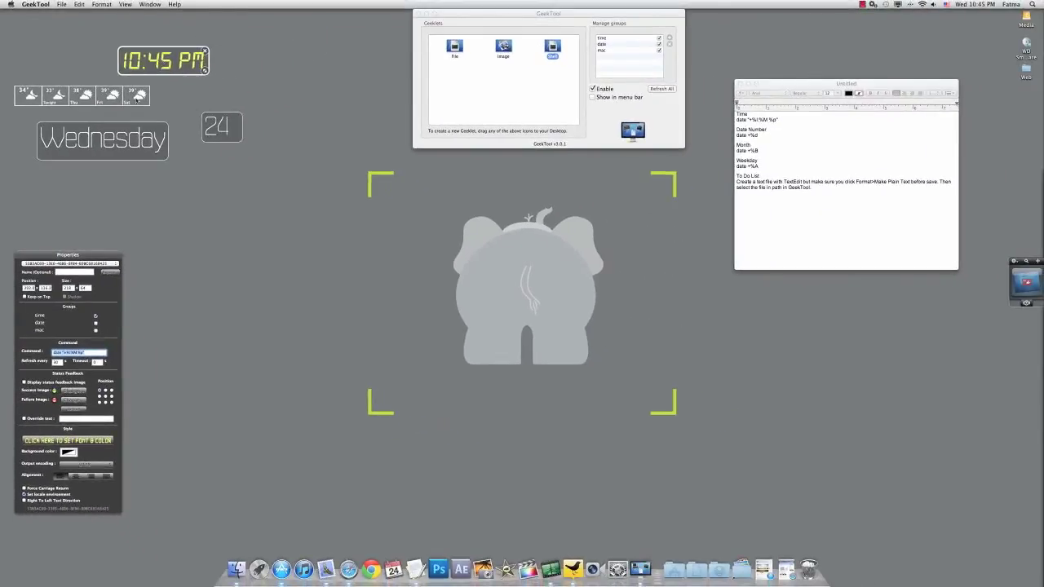
{"action": "left_click_drag", "start_coordinate": [163, 67], "coordinate": [267, 60]}
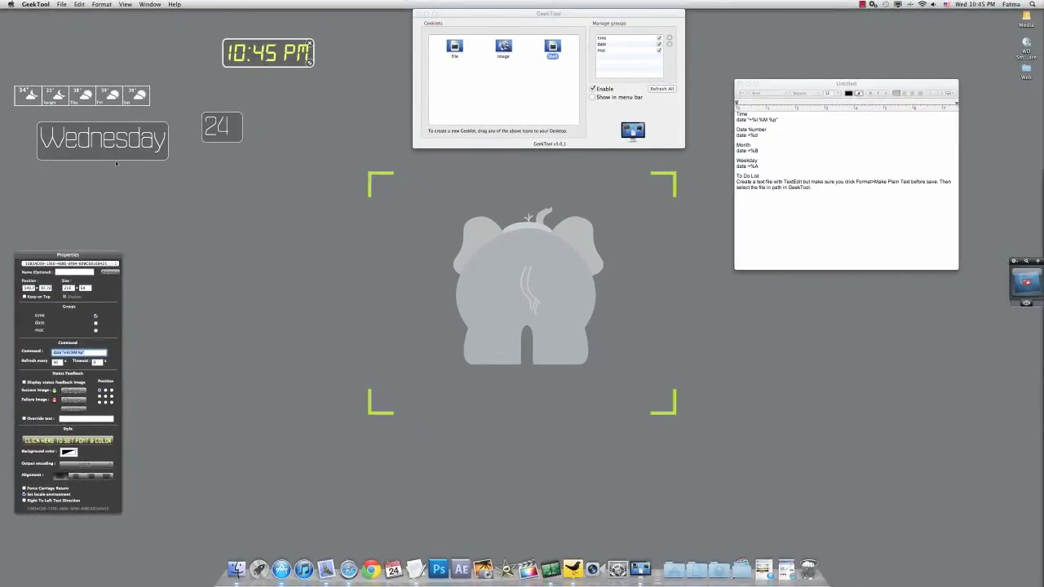
{"action": "left_click_drag", "start_coordinate": [114, 159], "coordinate": [288, 213]}
{"action": "left_click_drag", "start_coordinate": [223, 133], "coordinate": [410, 205]}
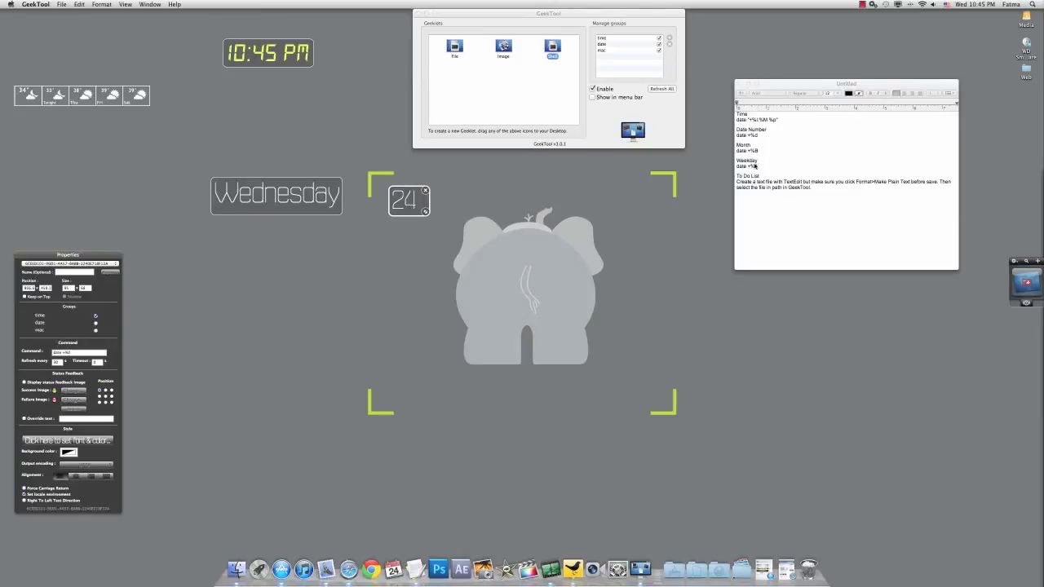
Check the date command in the notes and move Wednesday to the top-left corner
{"action": "left_click", "coordinate": [791, 116]}
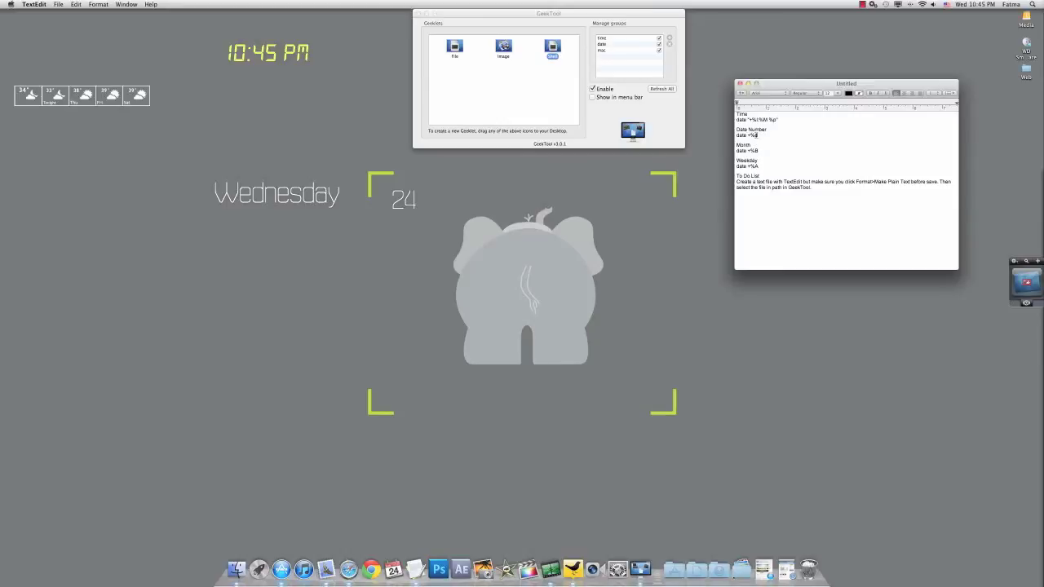
{"action": "left_click_drag", "start_coordinate": [758, 136], "coordinate": [711, 136]}
{"action": "left_click", "coordinate": [809, 135]}
{"action": "left_click_drag", "start_coordinate": [297, 196], "coordinate": [92, 38]}
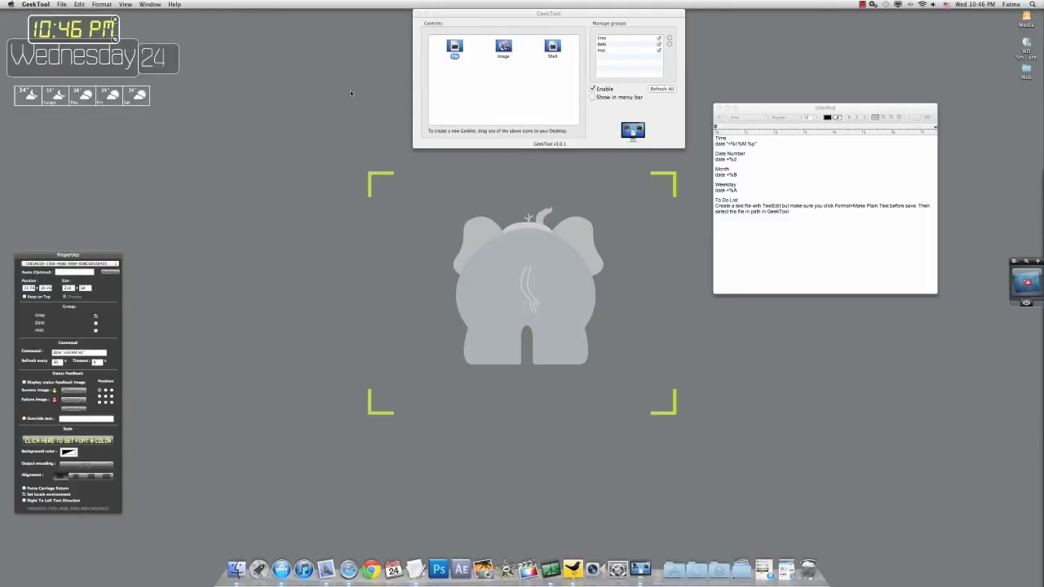
Preview the layout, then nudge the clock slightly down above Wednesday 24
{"action": "left_click", "coordinate": [351, 92]}
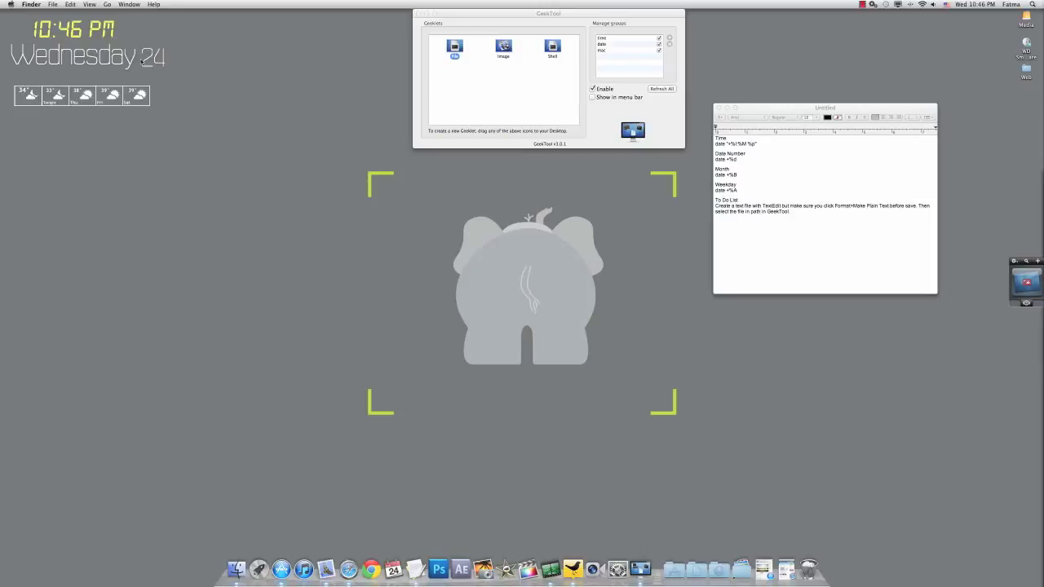
{"action": "left_click", "coordinate": [540, 101]}
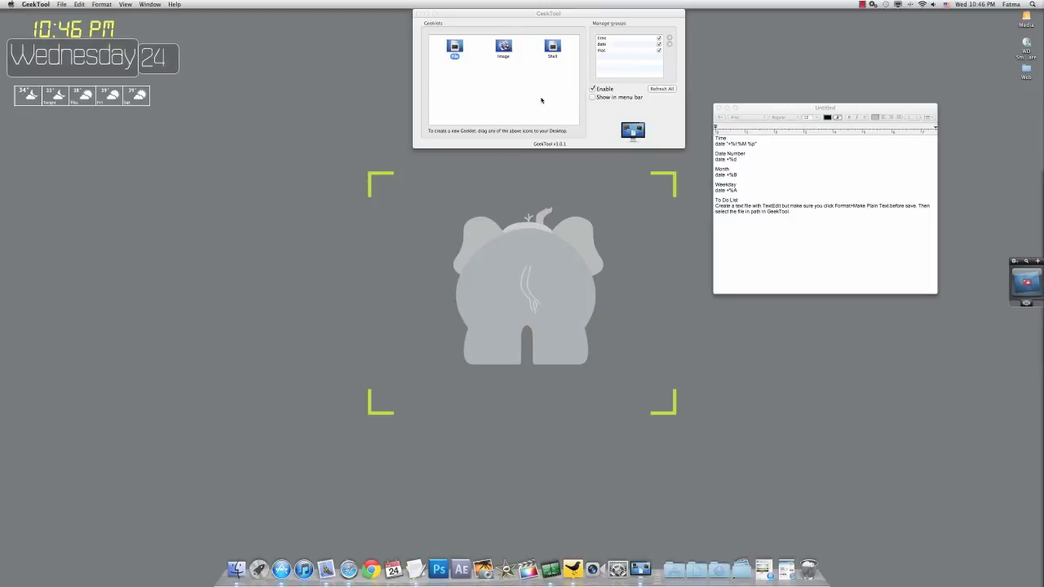
{"action": "left_click", "coordinate": [65, 58]}
{"action": "left_click", "coordinate": [151, 65]}
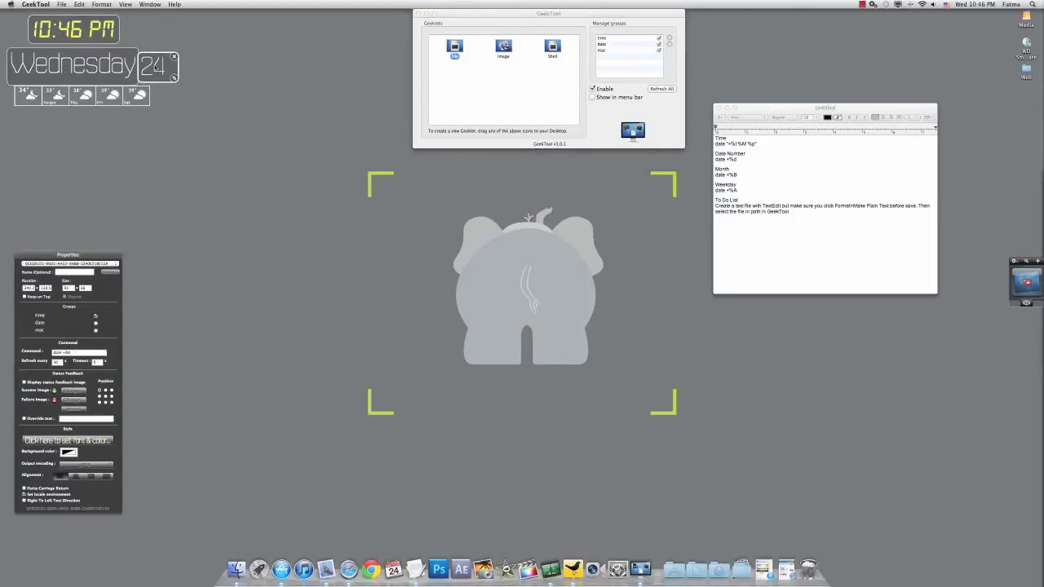
{"action": "left_click", "coordinate": [83, 35]}
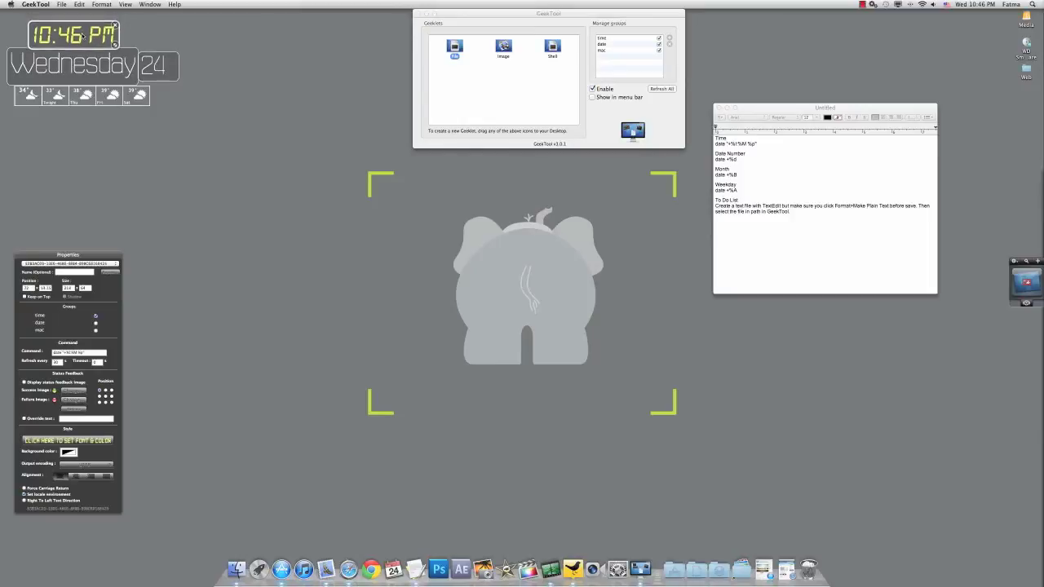
{"action": "left_click_drag", "start_coordinate": [82, 35], "coordinate": [82, 38]}
Deselect all geeklets to preview the finished top-left stack
{"action": "left_click", "coordinate": [374, 98]}
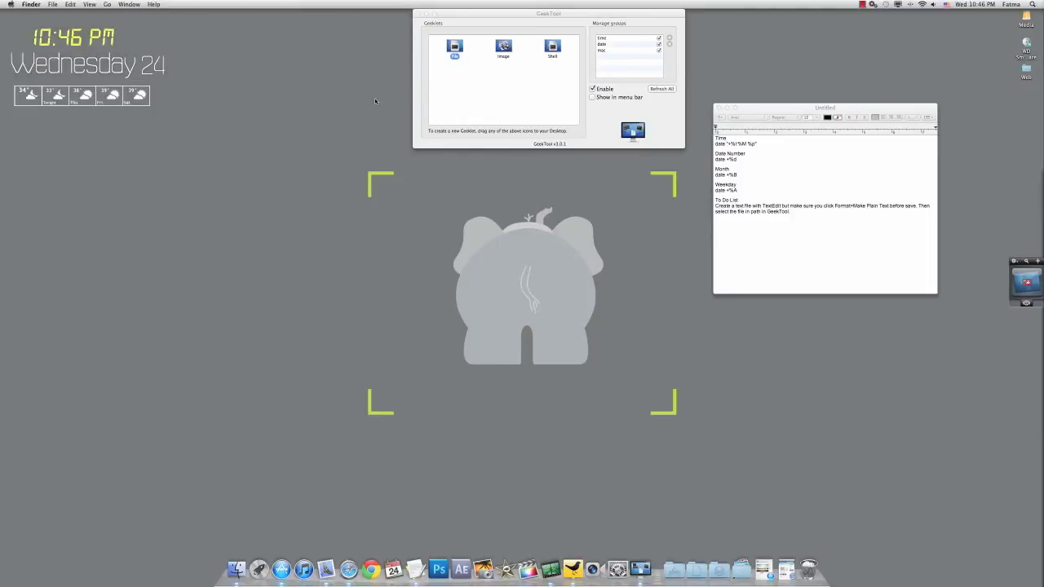
{"action": "left_click", "coordinate": [479, 106]}
{"action": "left_click", "coordinate": [73, 37]}
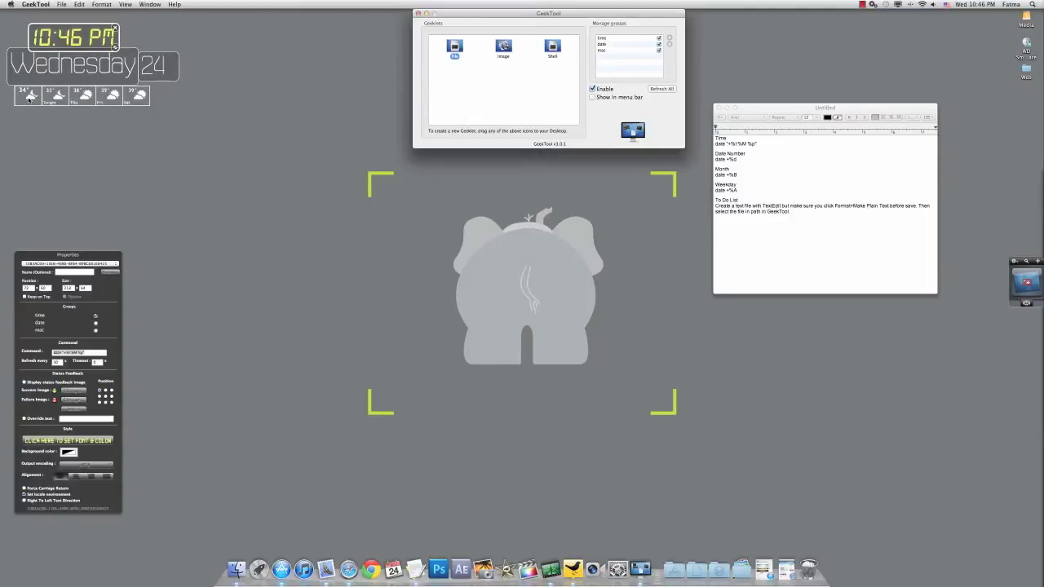
{"action": "left_click", "coordinate": [29, 98]}
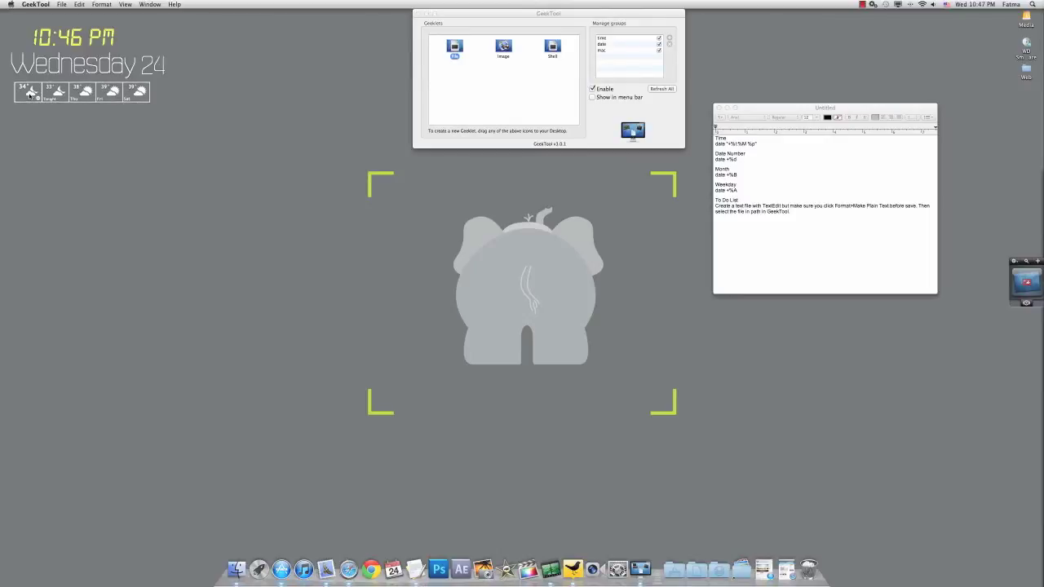
{"action": "left_click", "coordinate": [353, 63]}
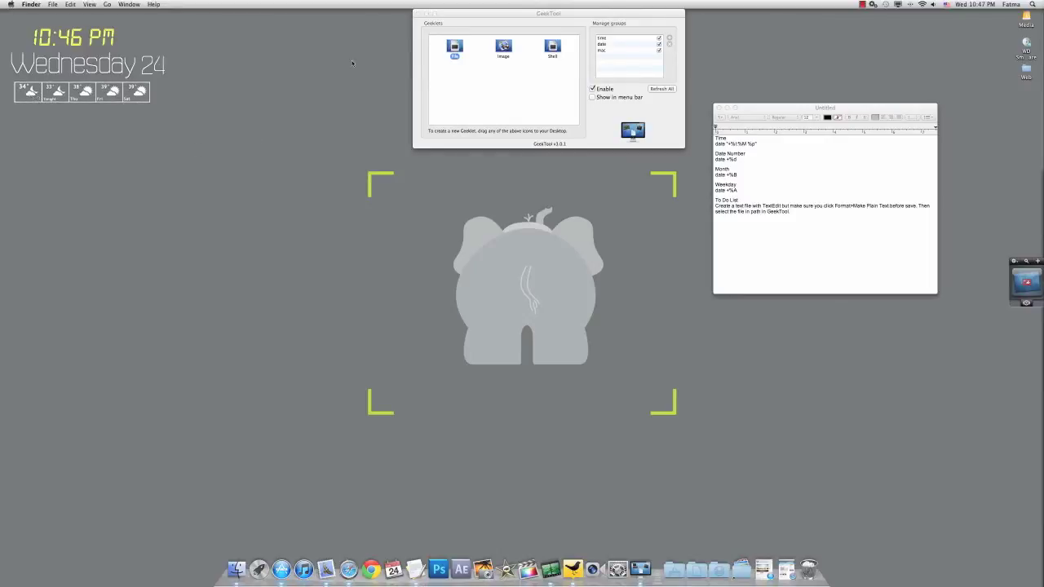
Close GeekTool and the Yahoo! Widgets dock, then minimize the TextEdit notes window
{"action": "left_click", "coordinate": [418, 15]}
{"action": "left_click_drag", "start_coordinate": [715, 108], "coordinate": [297, 214]}
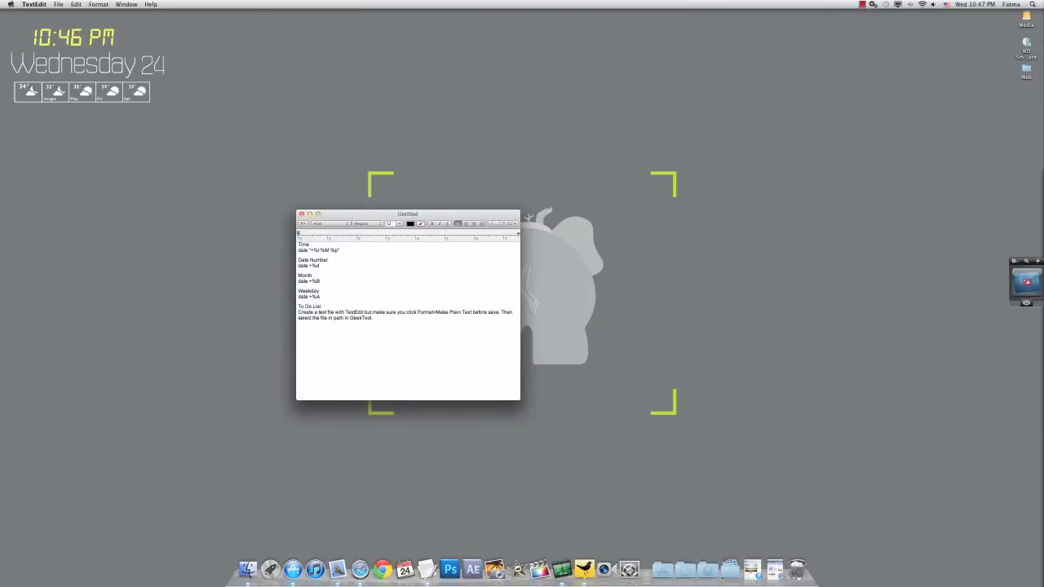
{"action": "left_click", "coordinate": [1015, 262]}
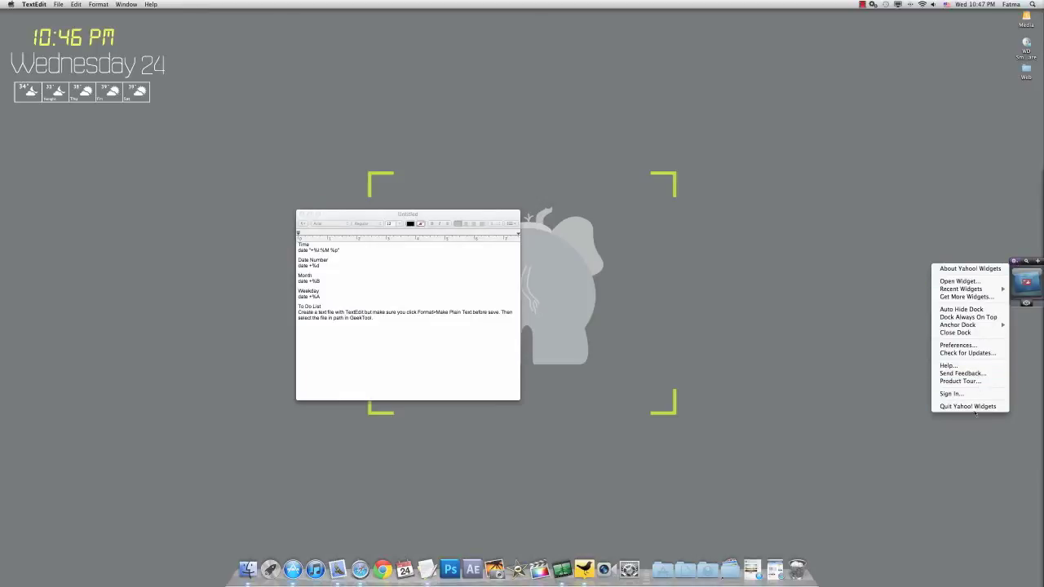
{"action": "left_click", "coordinate": [975, 333]}
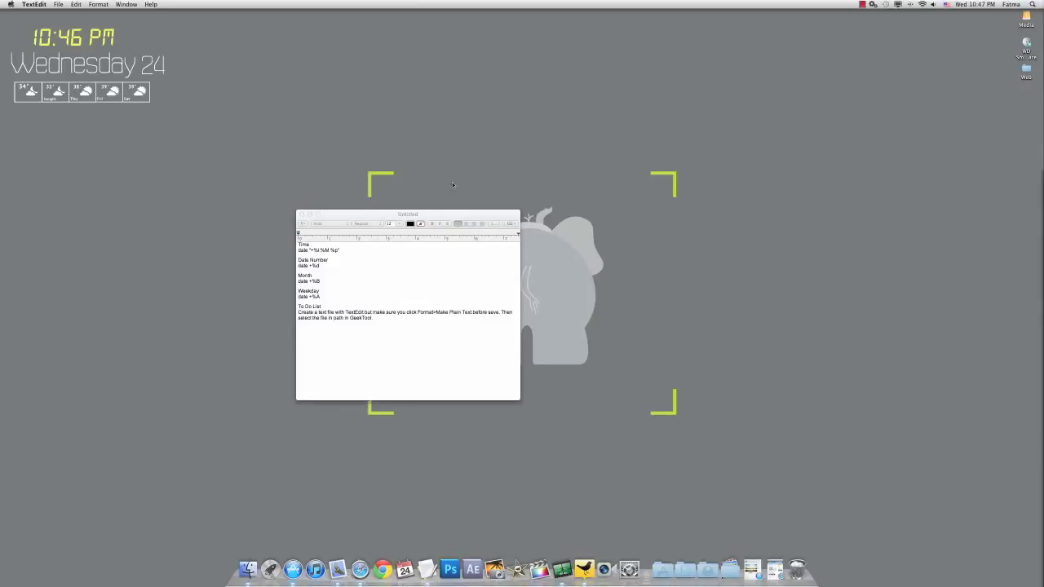
{"action": "left_click_drag", "start_coordinate": [434, 215], "coordinate": [649, 170]}
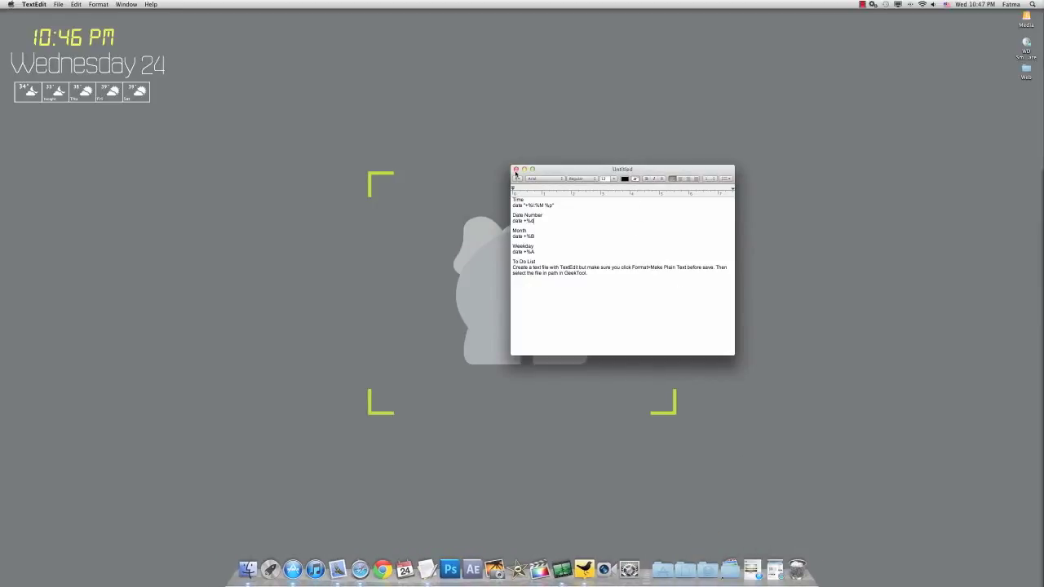
{"action": "left_click", "coordinate": [523, 169]}
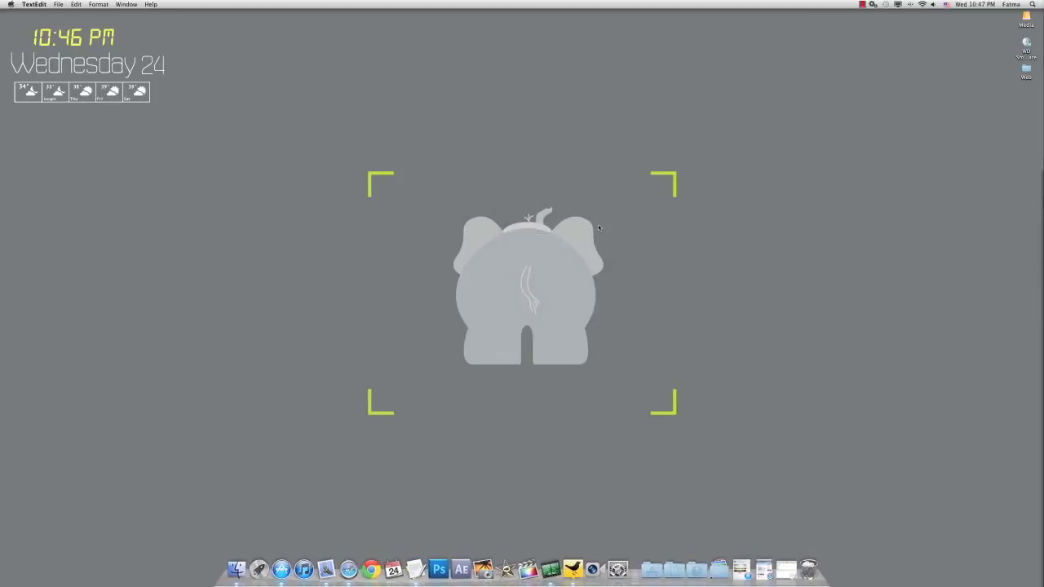